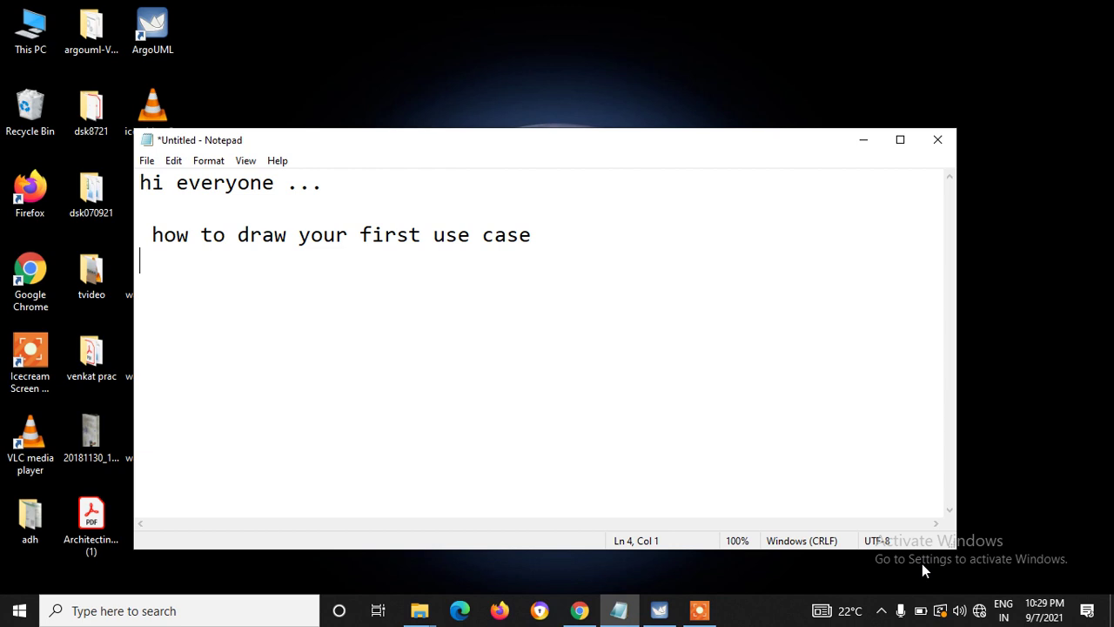
Switch to ArgoUML and review its editing, view, zoom, arrangement and diagram creation commands.
left_click(660, 615)
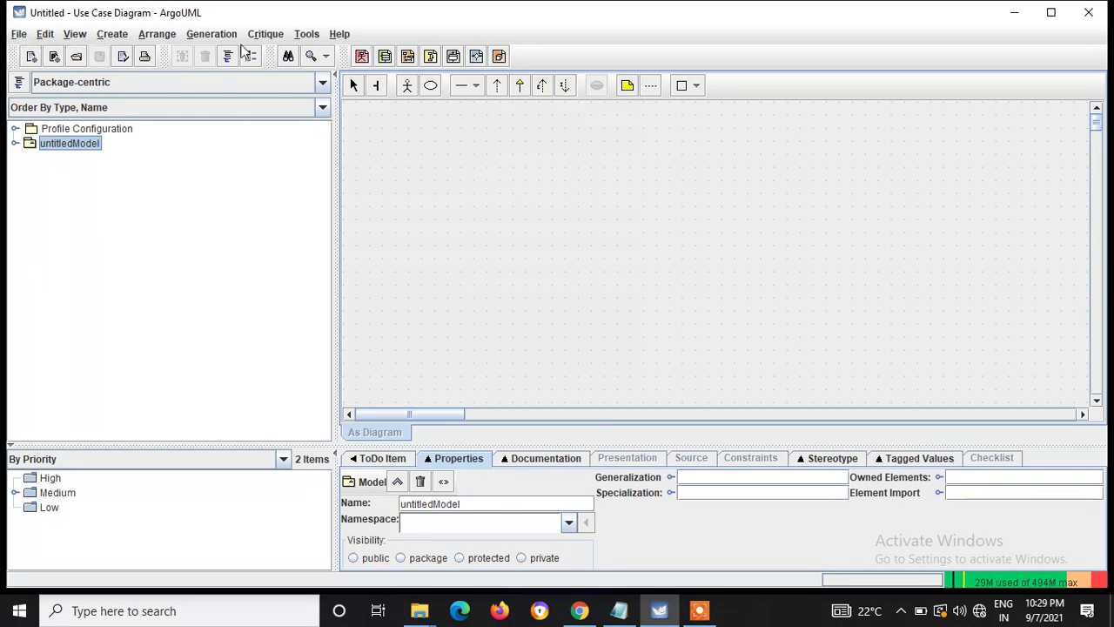
left_click(17, 36)
mouse_move(54, 37)
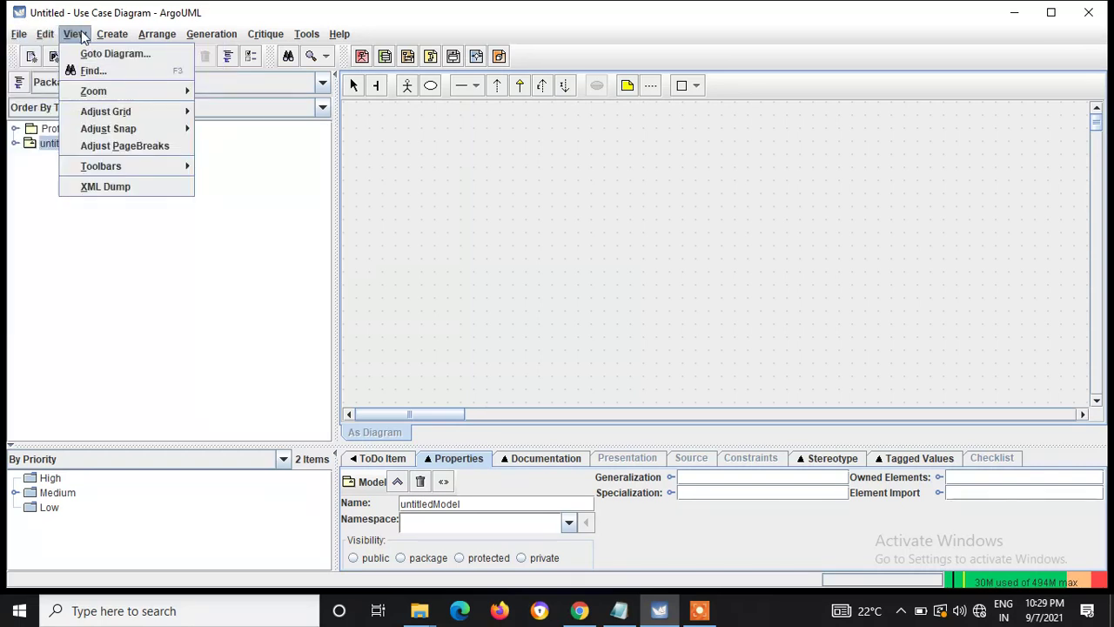
mouse_move(158, 37)
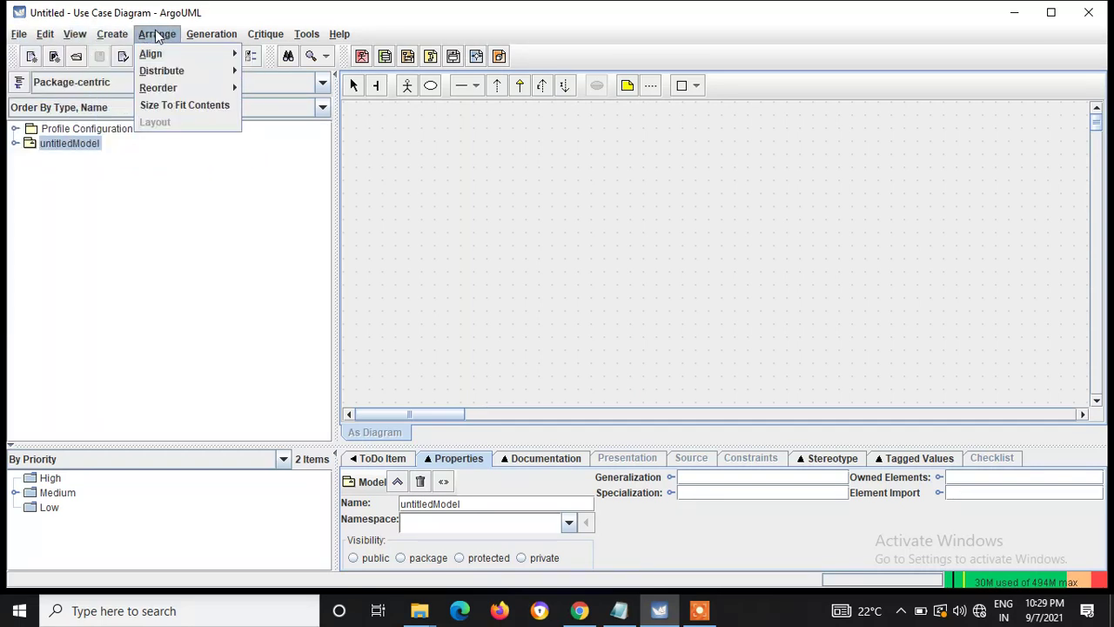
mouse_move(201, 42)
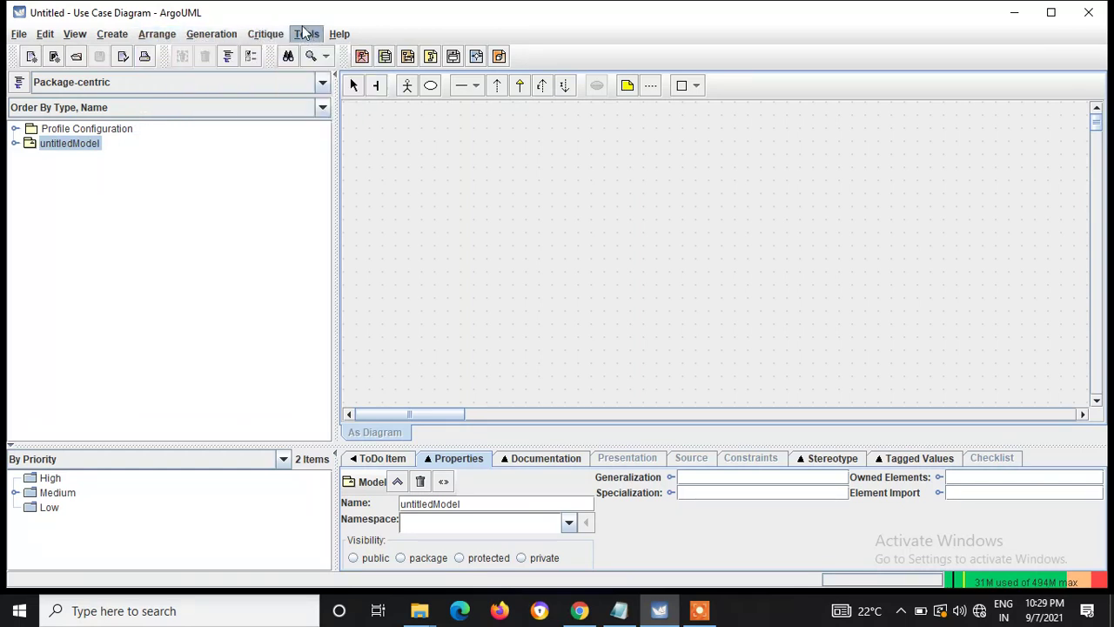
left_click(17, 34)
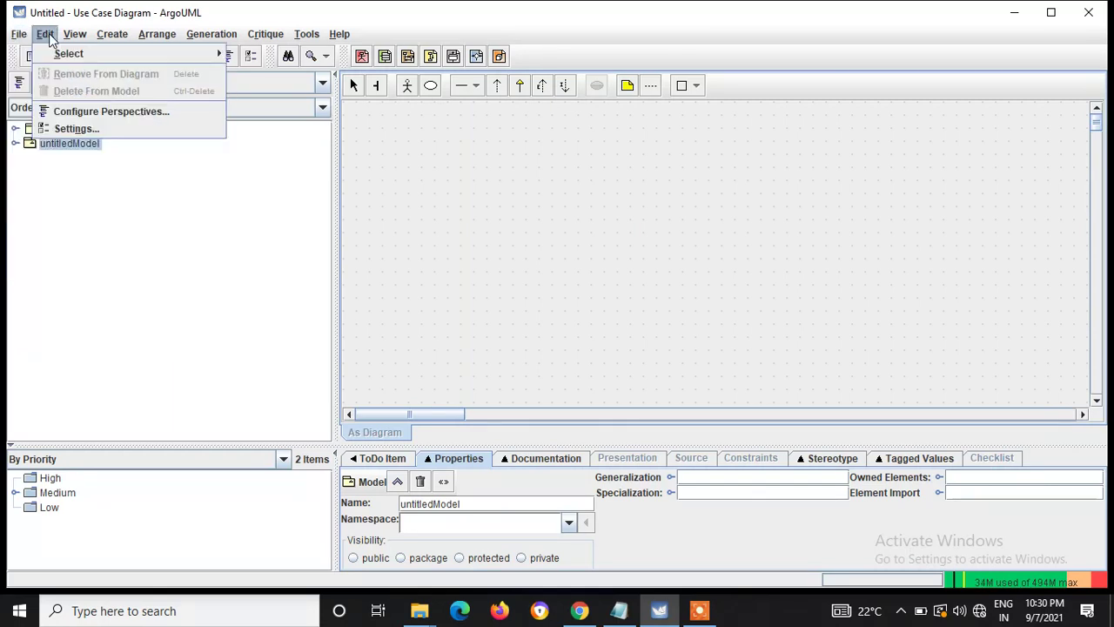
mouse_move(61, 57)
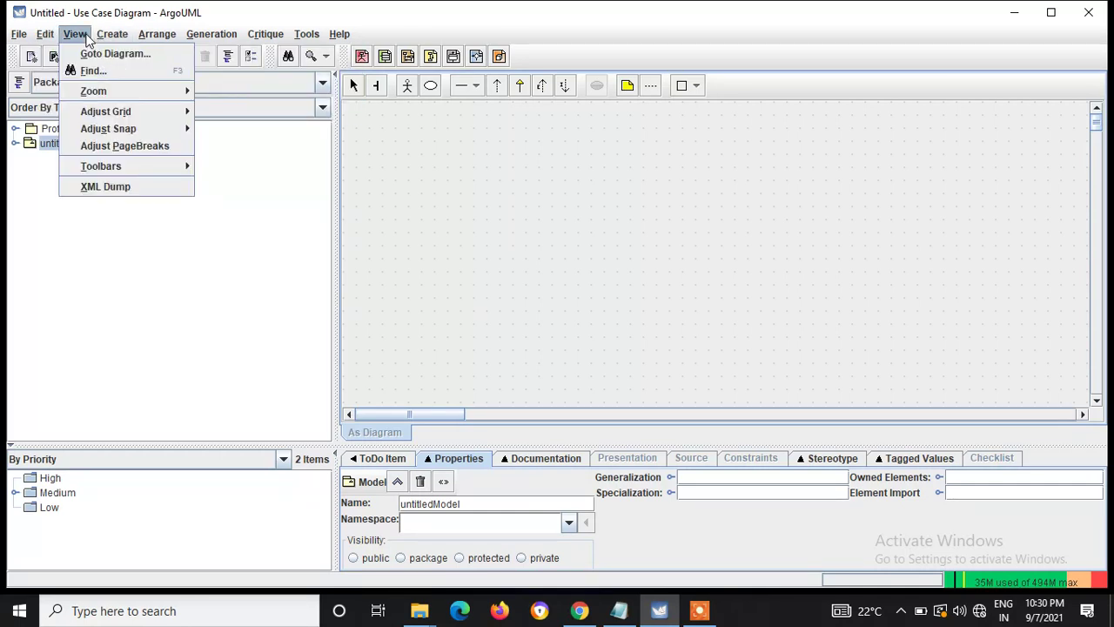
mouse_move(108, 93)
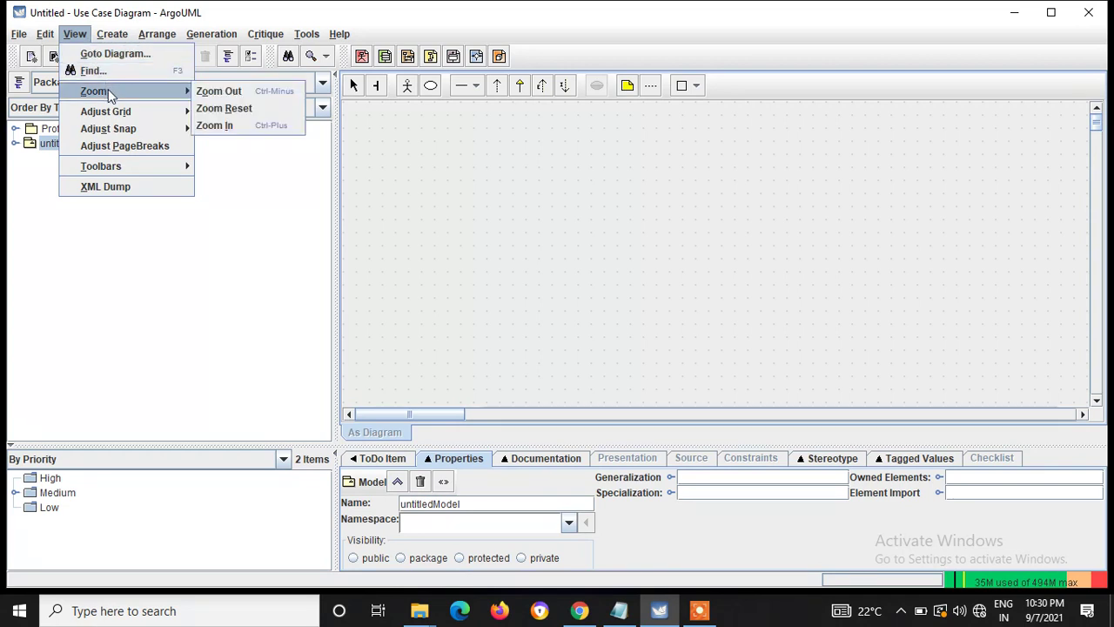
mouse_move(114, 116)
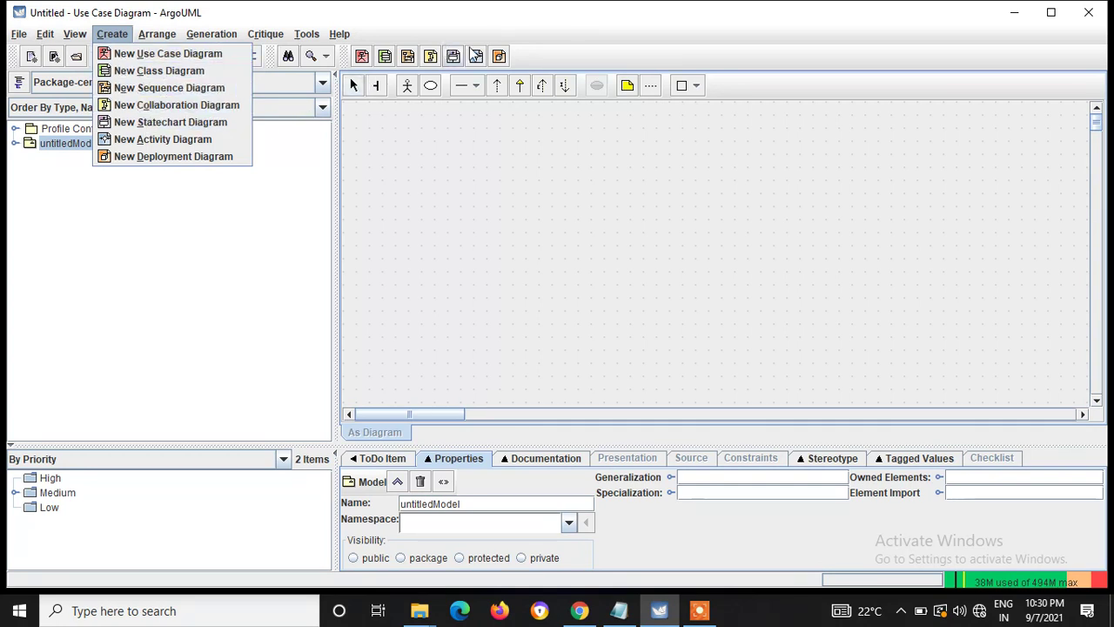
left_click(520, 61)
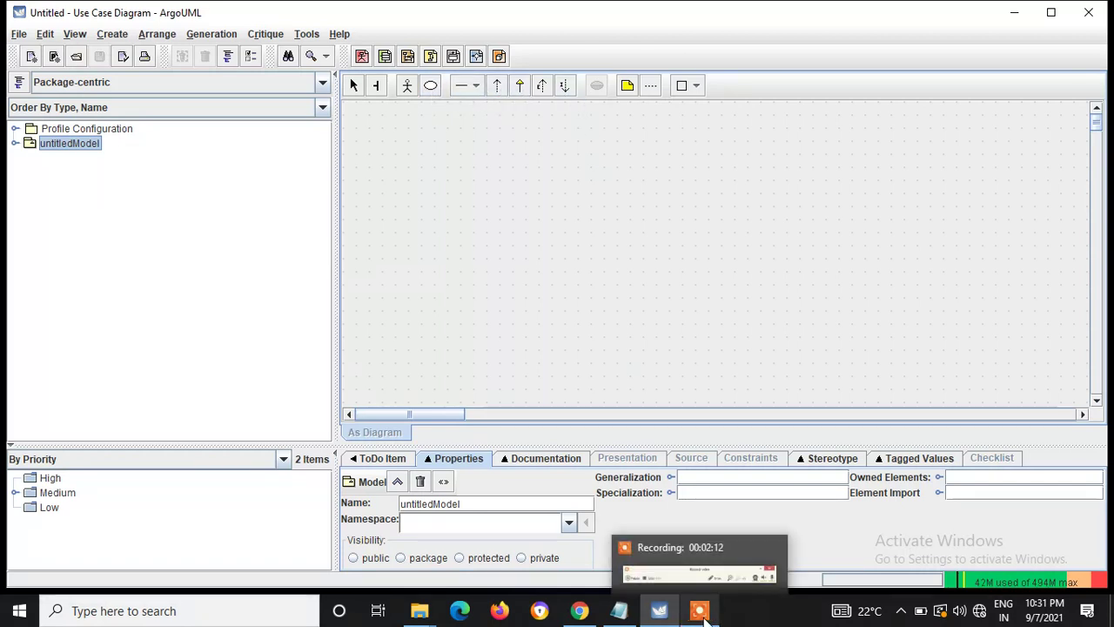
left_click(733, 619)
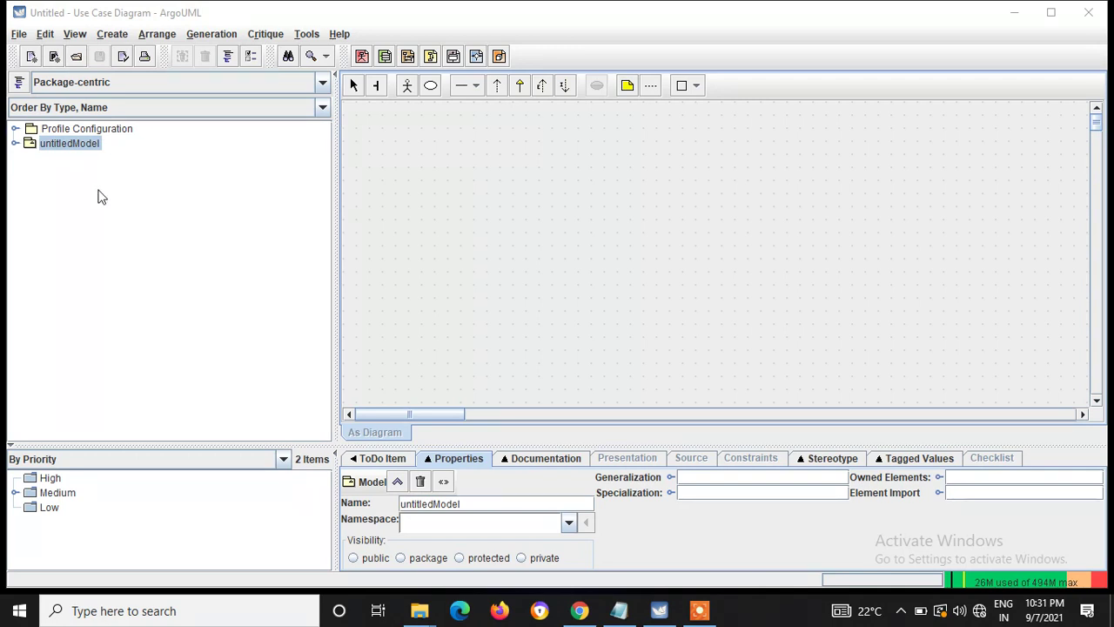
Expand untitledModel in the model tree and select its Use Case Diagram.
left_click(15, 144)
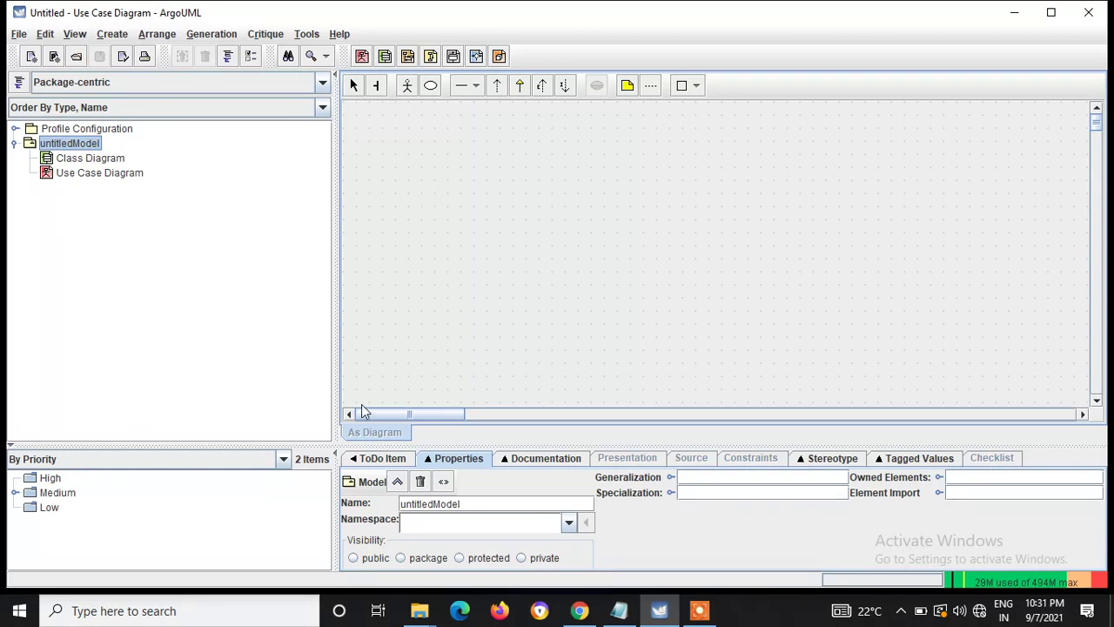
left_click(469, 505)
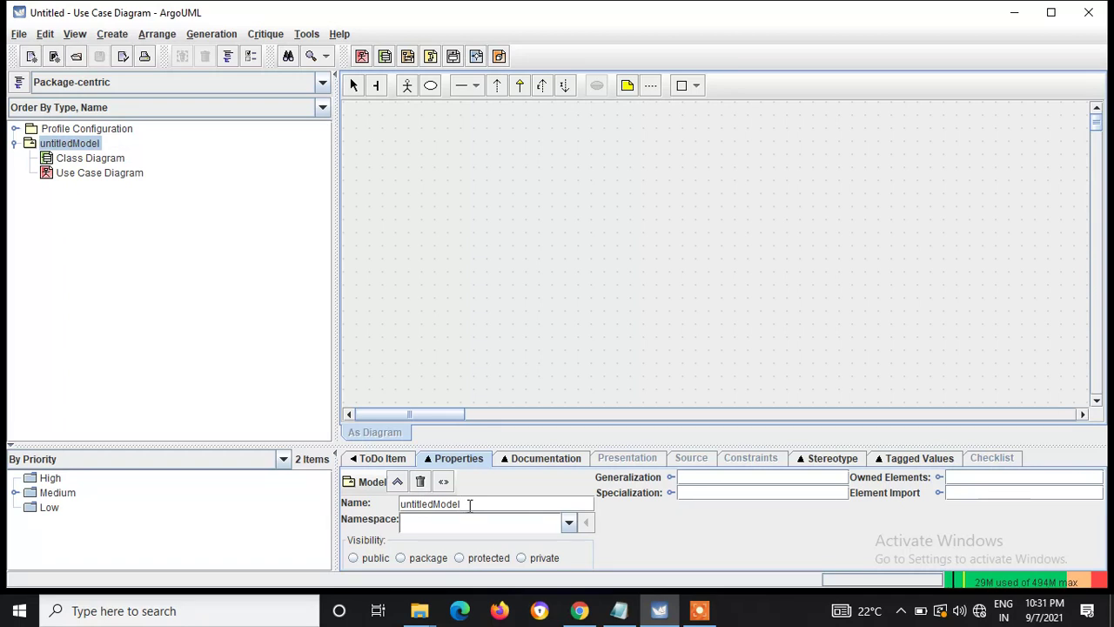
left_click(583, 219)
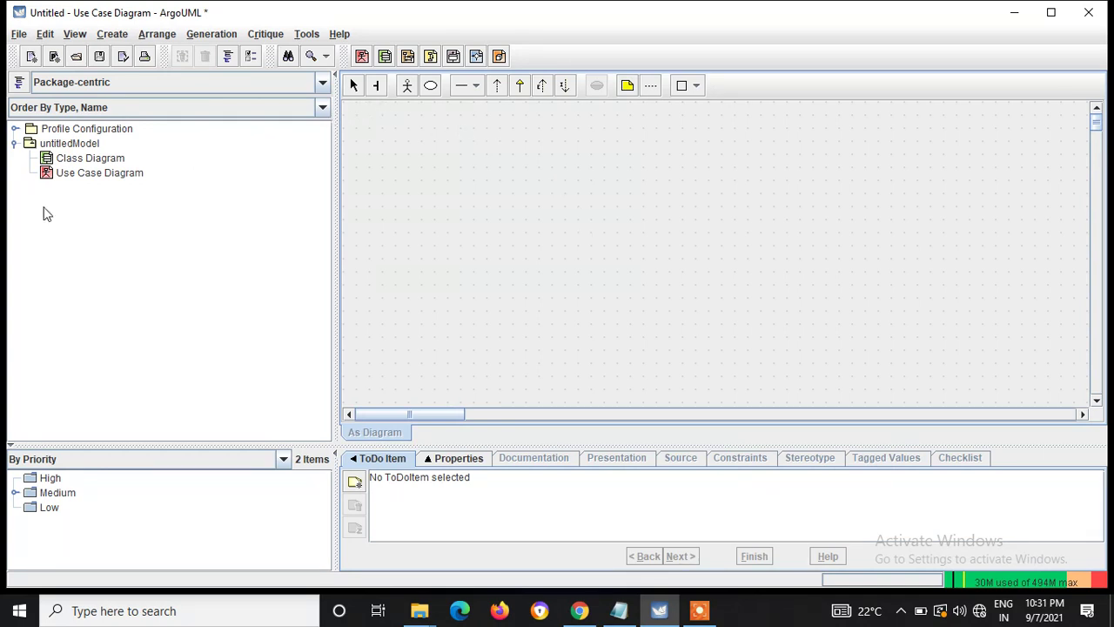
left_click(99, 173)
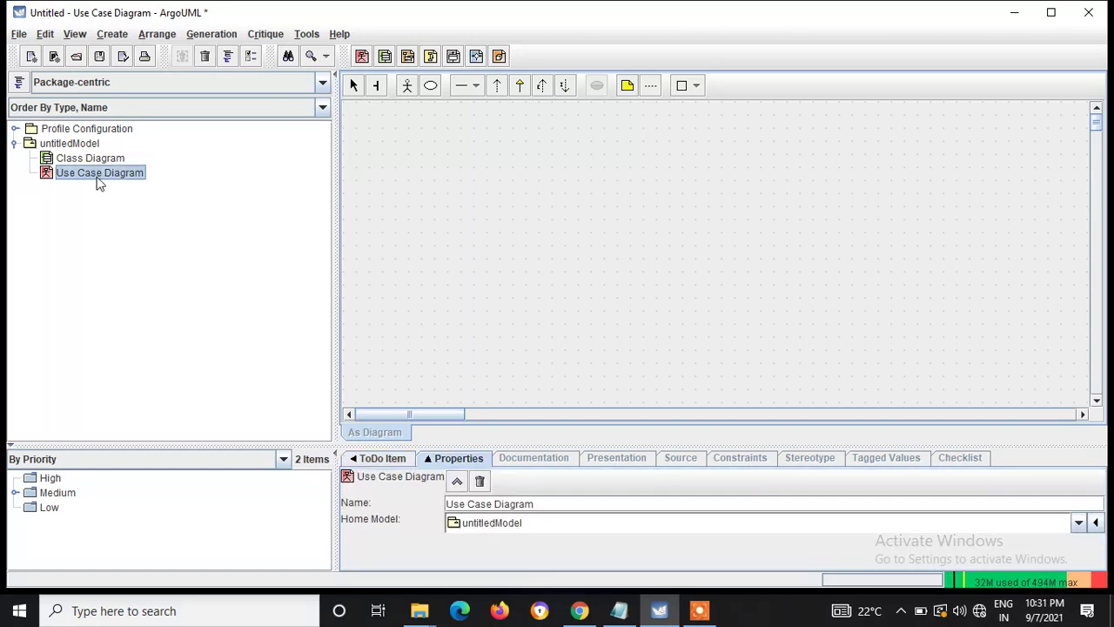
Place a new actor on the empty use case diagram and name it "applicant".
left_click(409, 87)
left_click(407, 87)
left_click(412, 88)
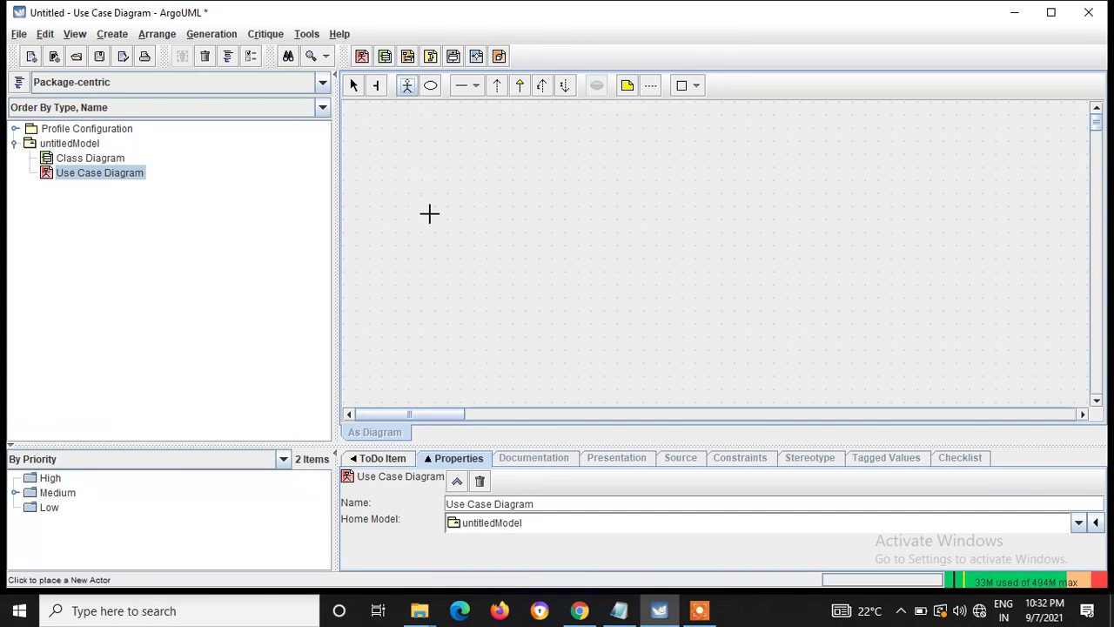
left_click(477, 255)
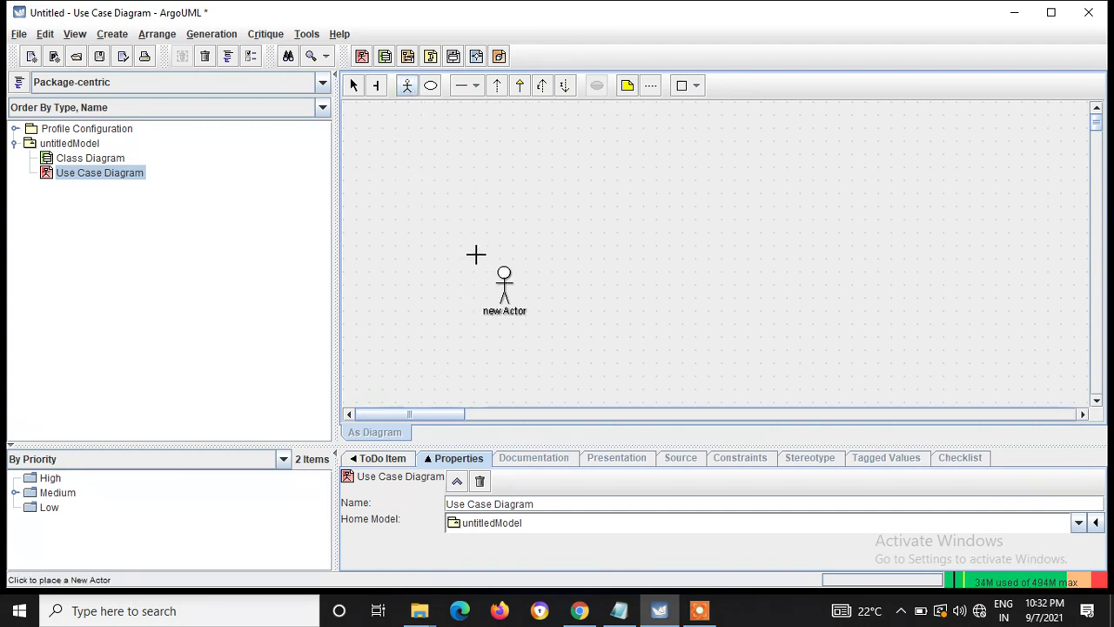
left_click(441, 211)
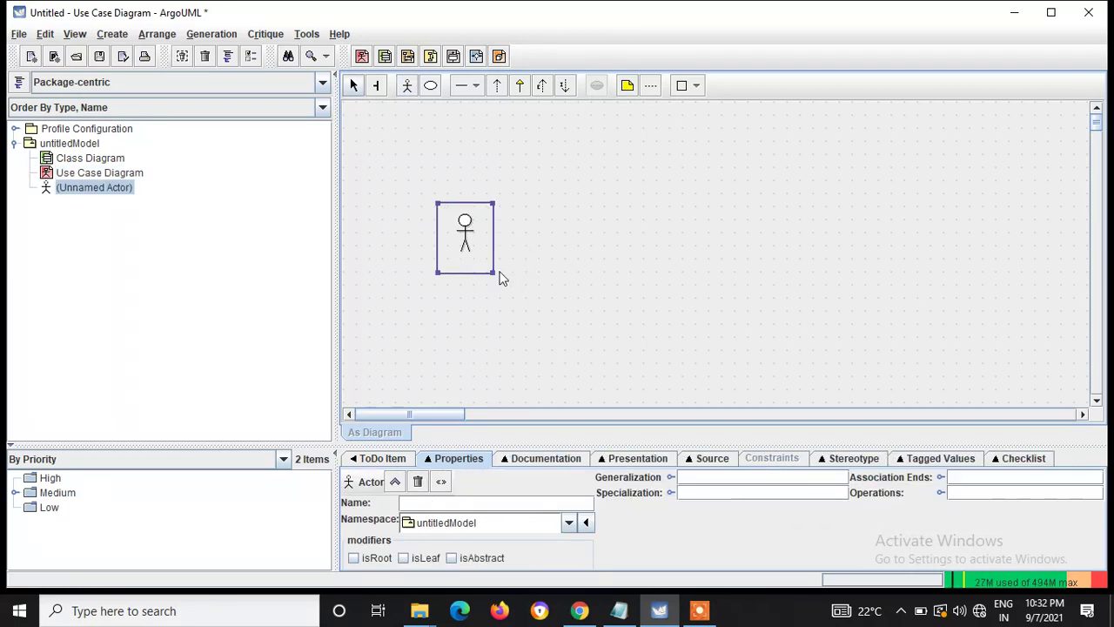
double_click(470, 261)
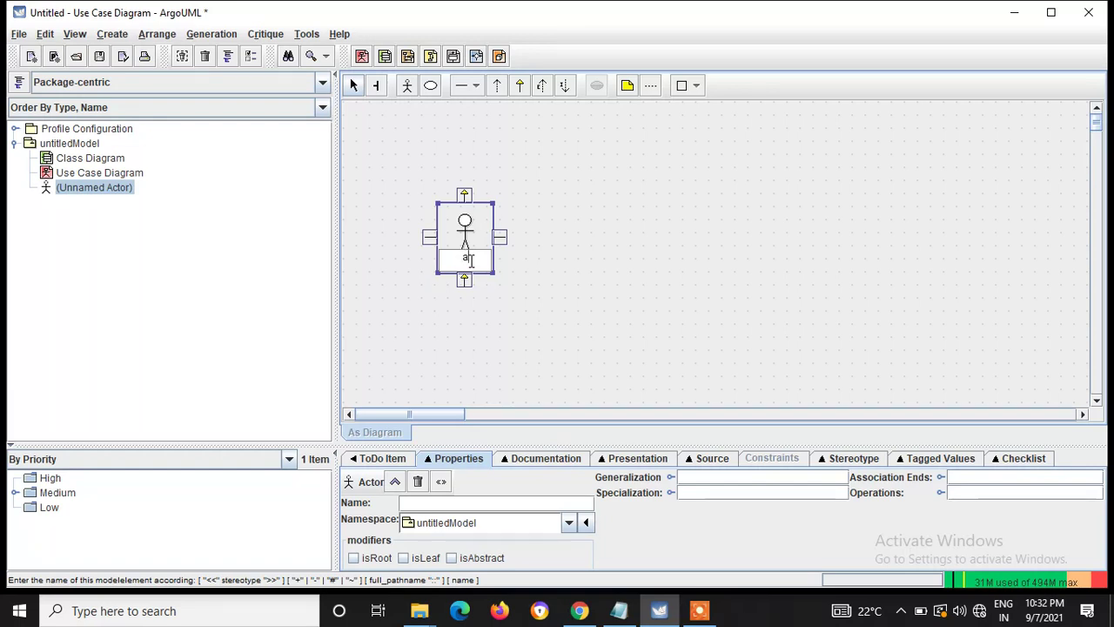
type("applicant")
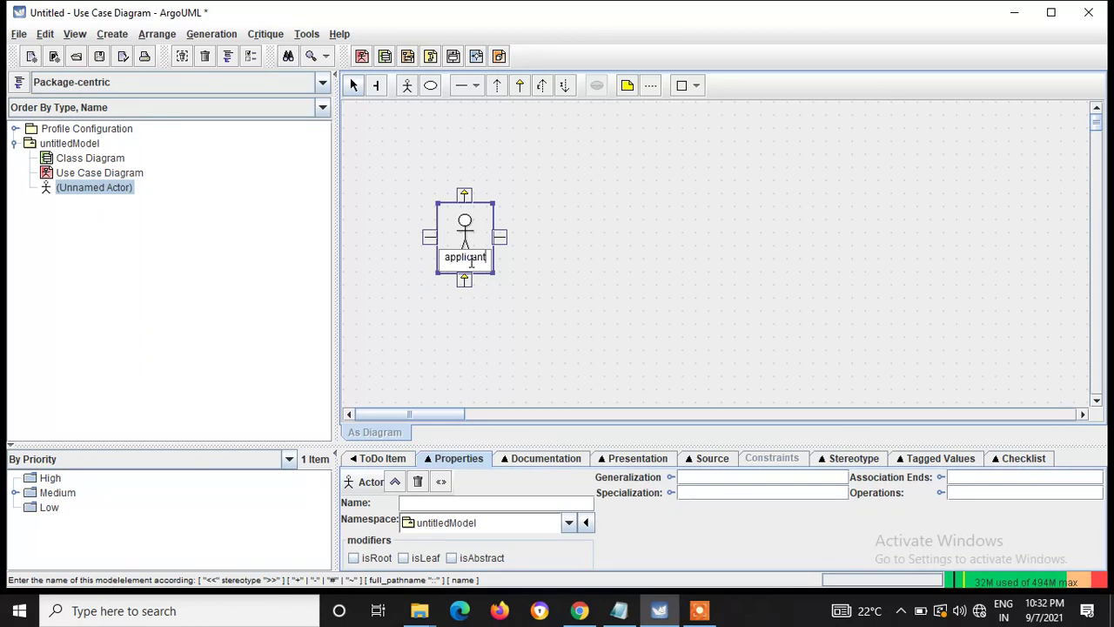
left_click(535, 299)
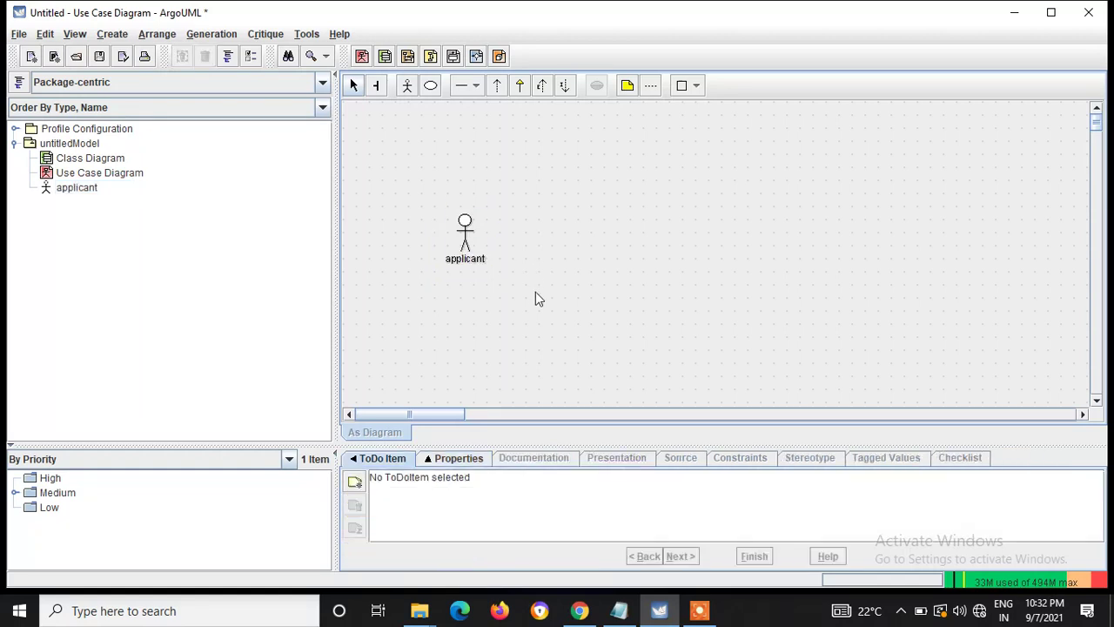
Add a use case associated with the applicant actor and name it "registration".
left_click(473, 248)
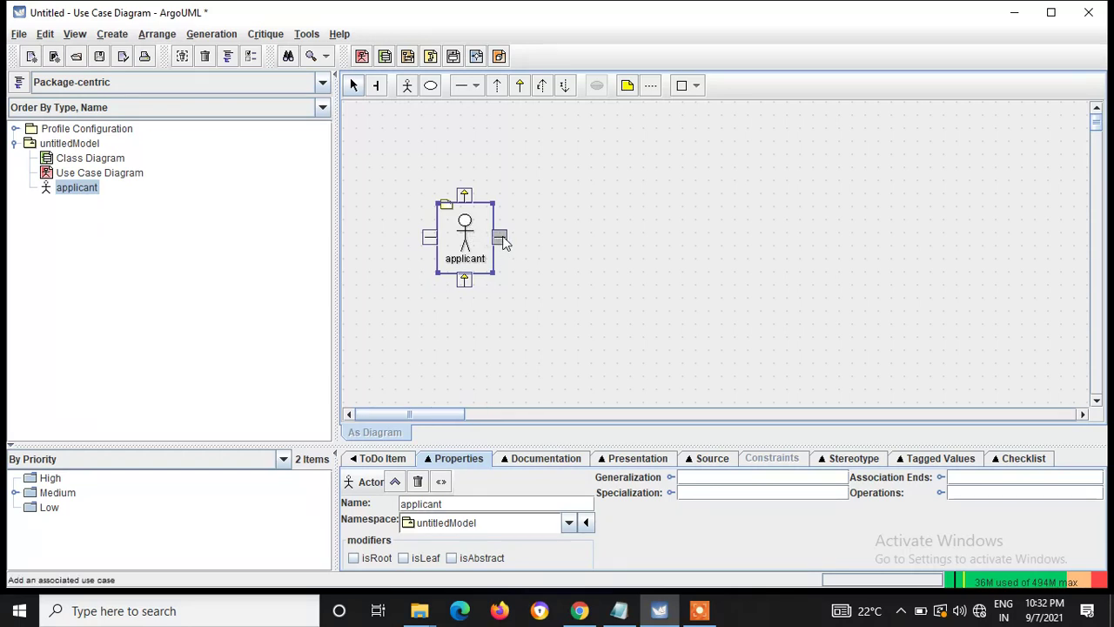
left_click(500, 238)
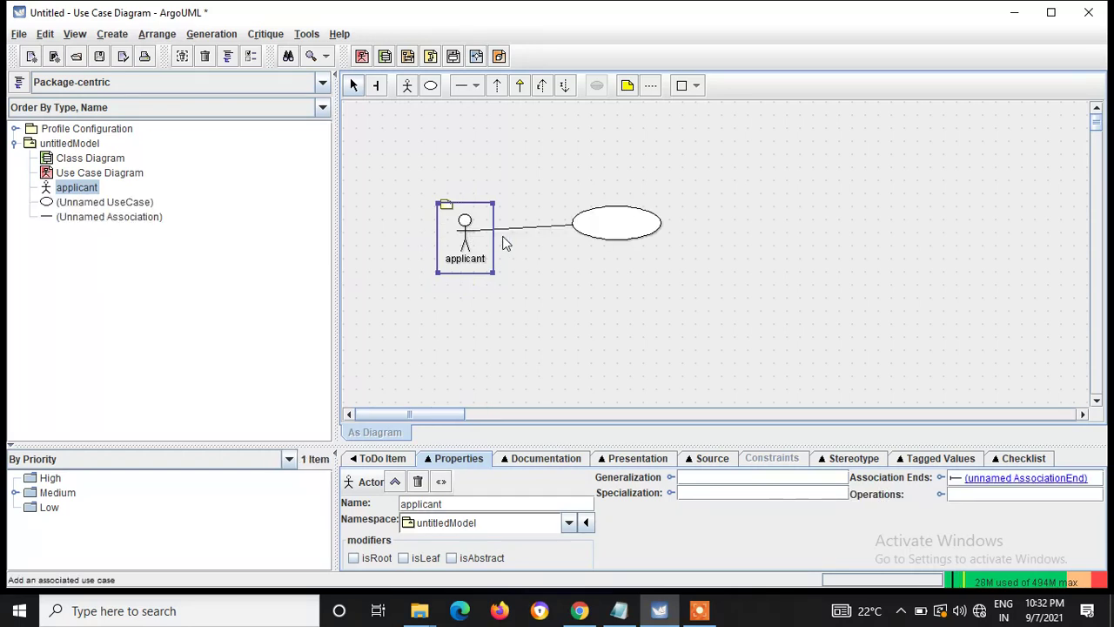
left_click(602, 228)
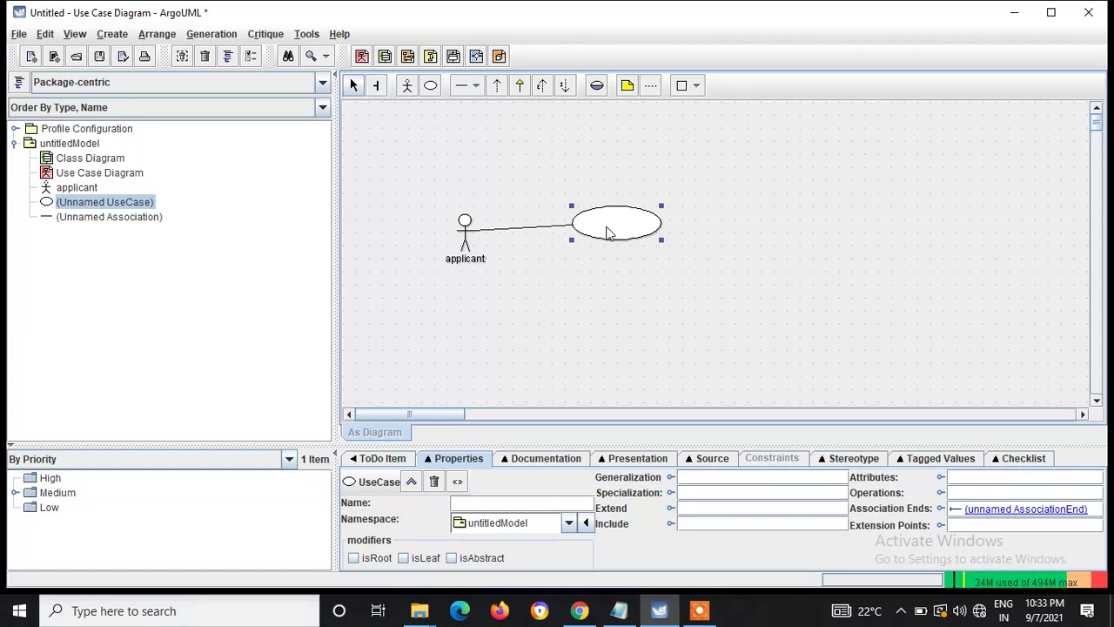
double_click(607, 230)
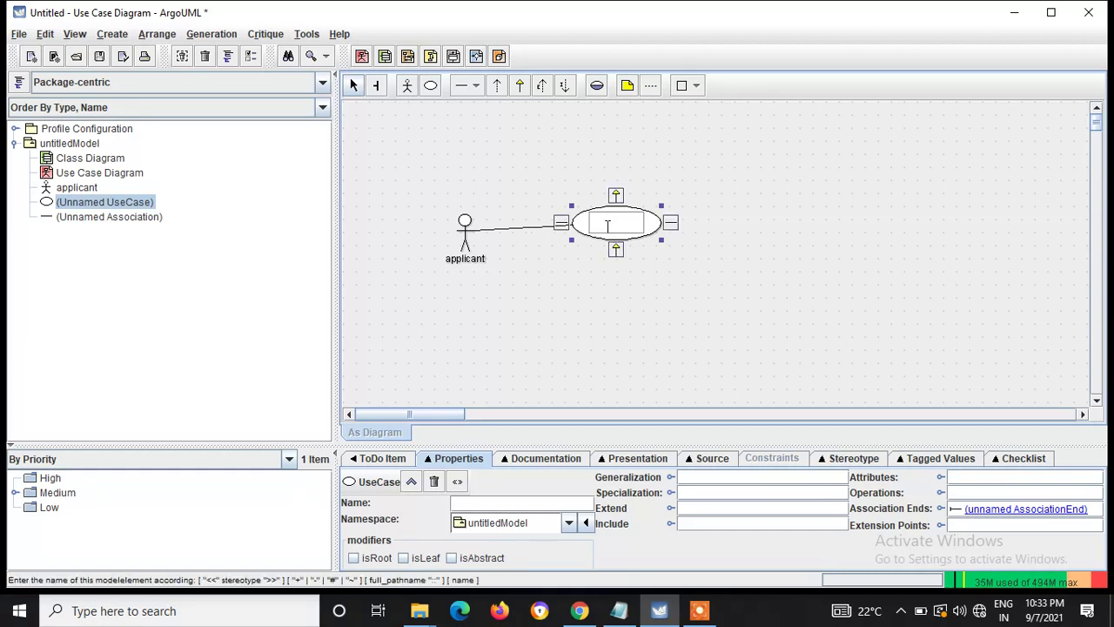
type("registration")
left_click(604, 279)
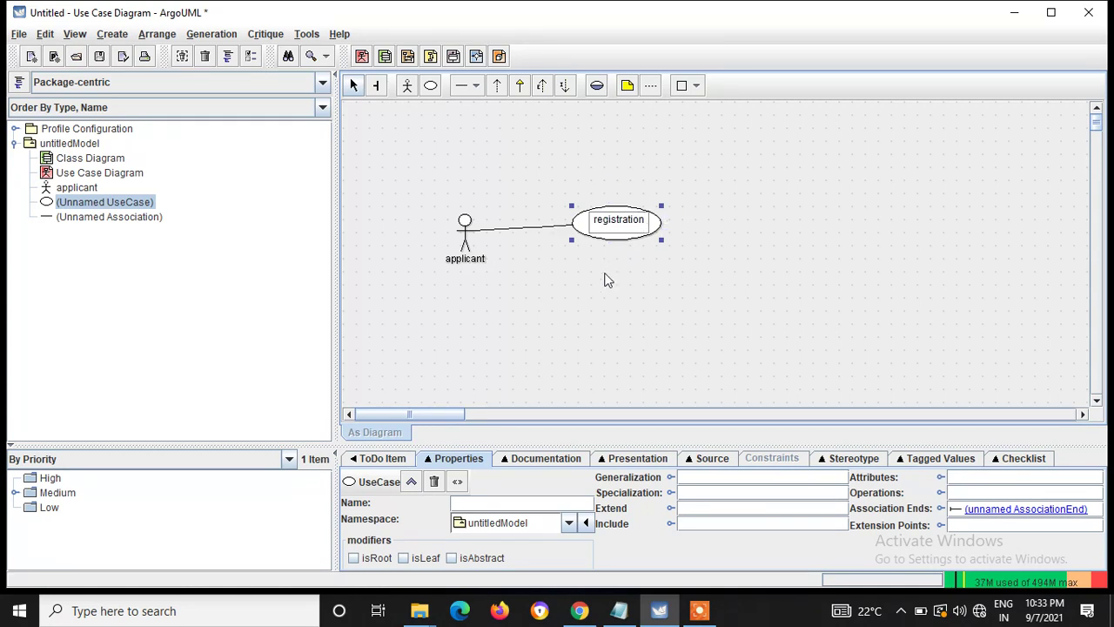
Add a second use case associated with applicant, place it below registration, and bend its association line up towards the actor.
left_click(476, 248)
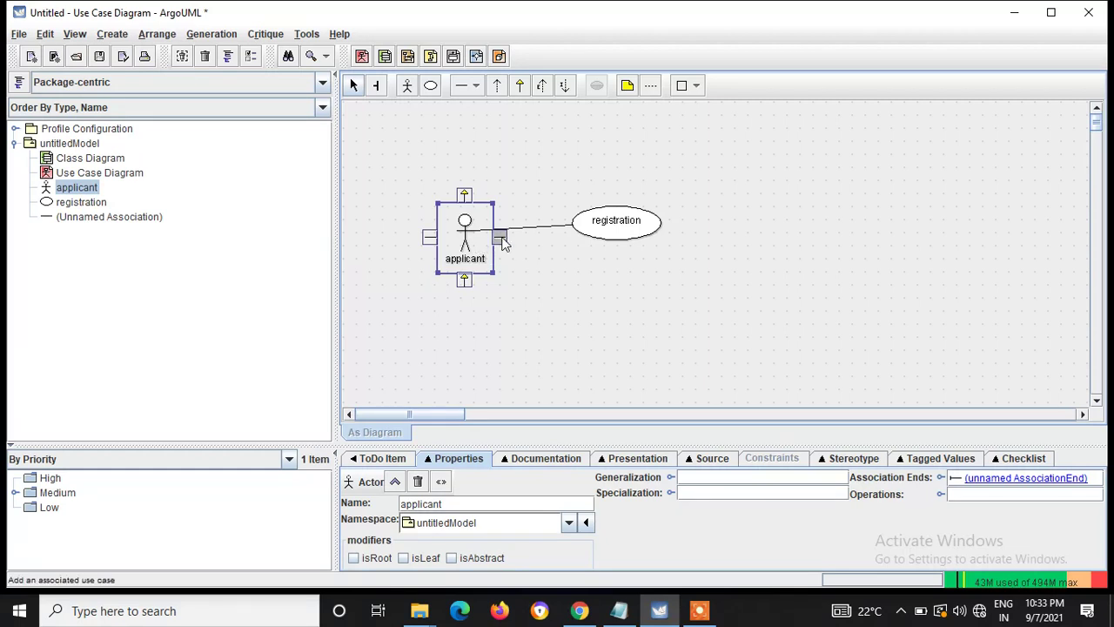
left_click(499, 237)
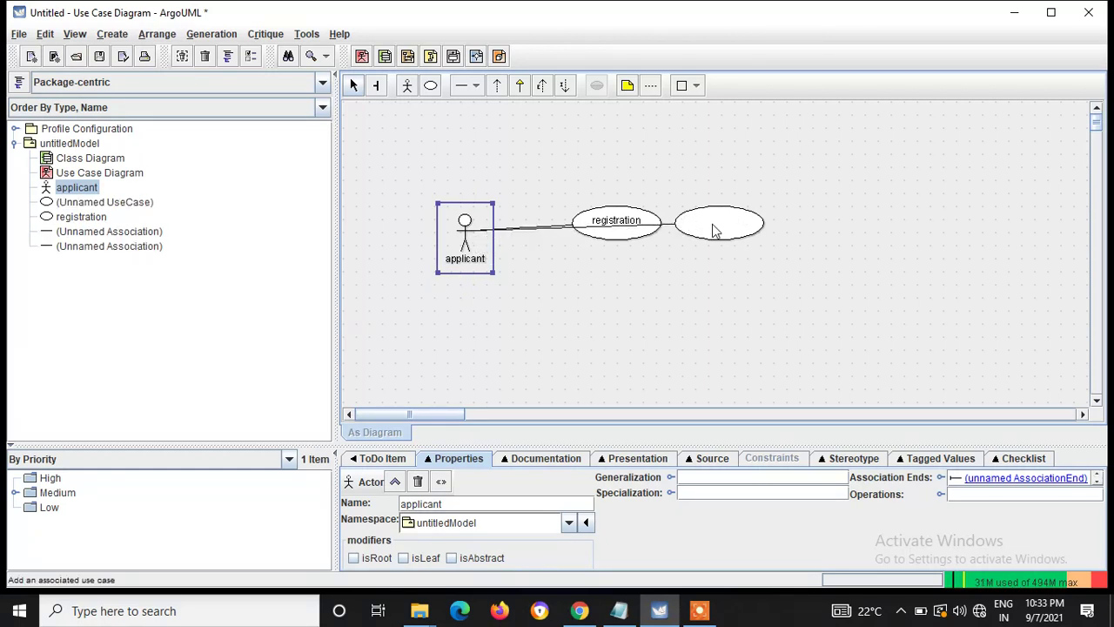
left_click_drag(709, 229, 639, 275)
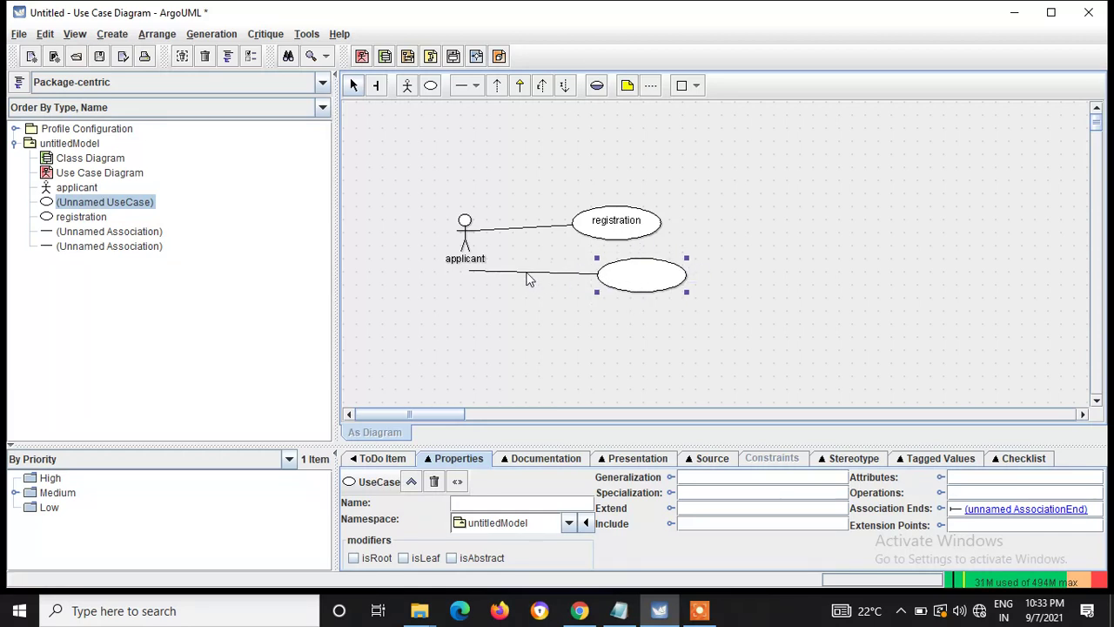
left_click(528, 273)
left_click_drag(528, 273, 489, 252)
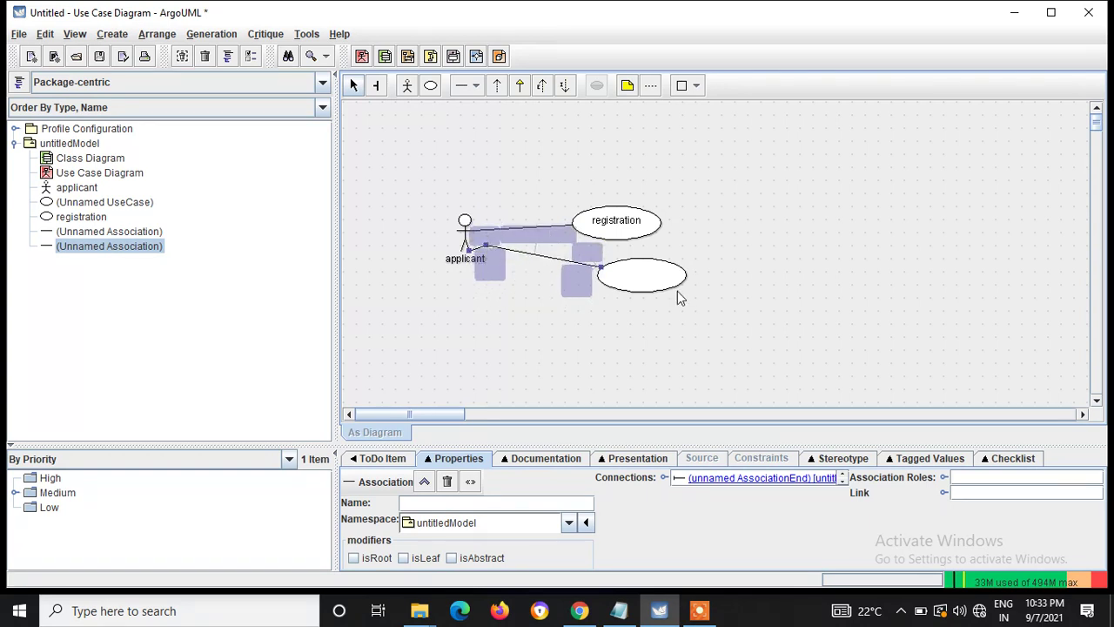
Name the unnamed use case below registration "check status".
left_click(649, 283)
double_click(640, 283)
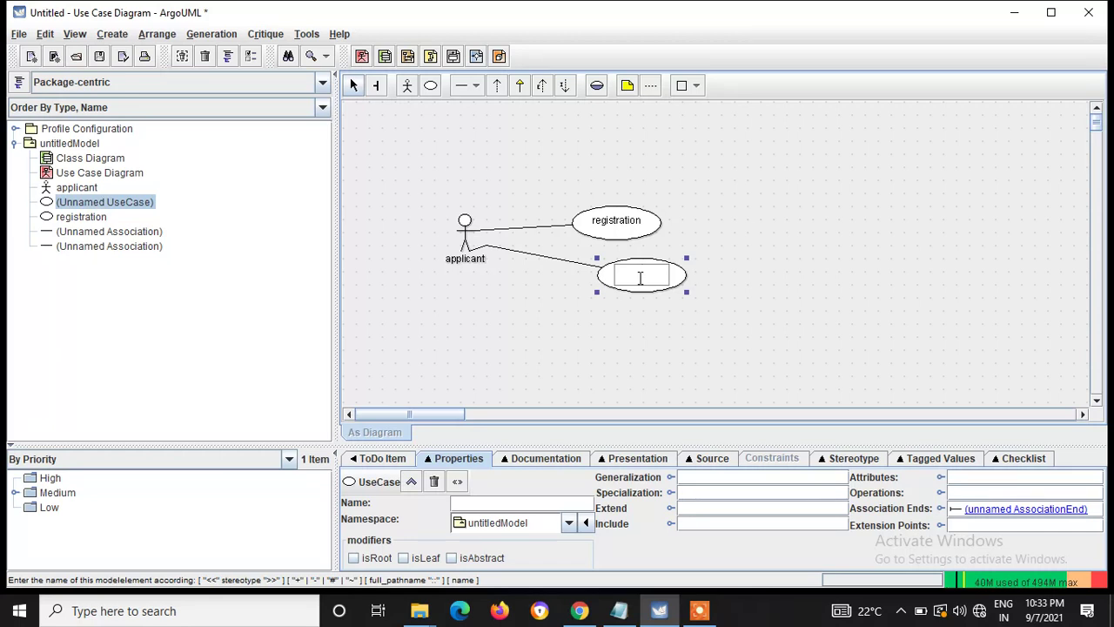
type("heck status")
left_click(626, 316)
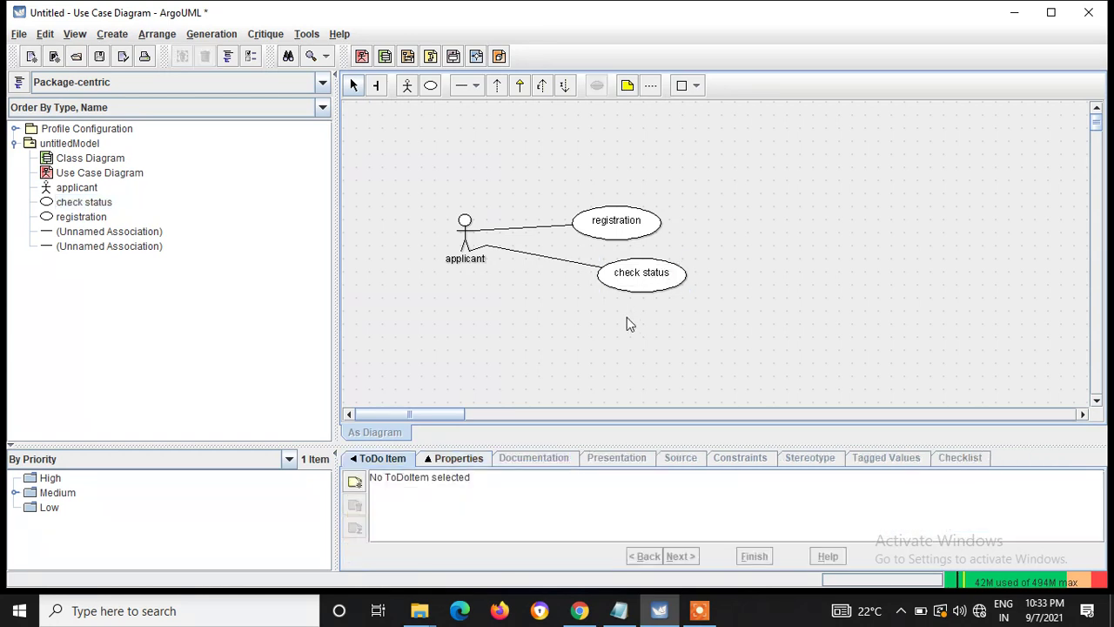
Apply the <<implicit>> stereotype to the association between applicant and check status.
left_click(528, 261)
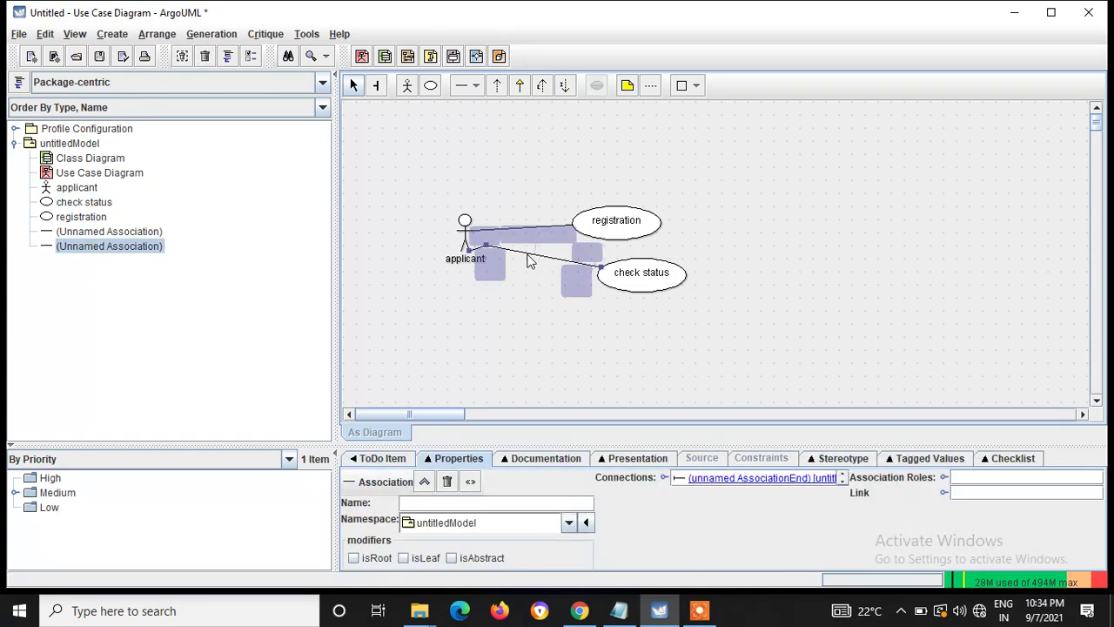
right_click(528, 261)
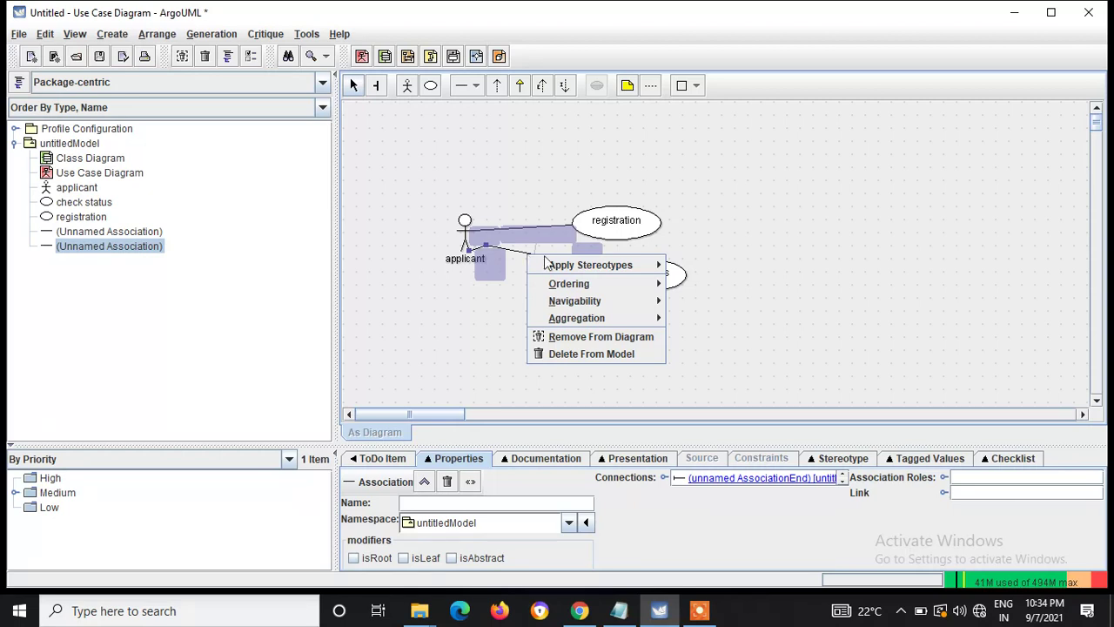
mouse_move(566, 261)
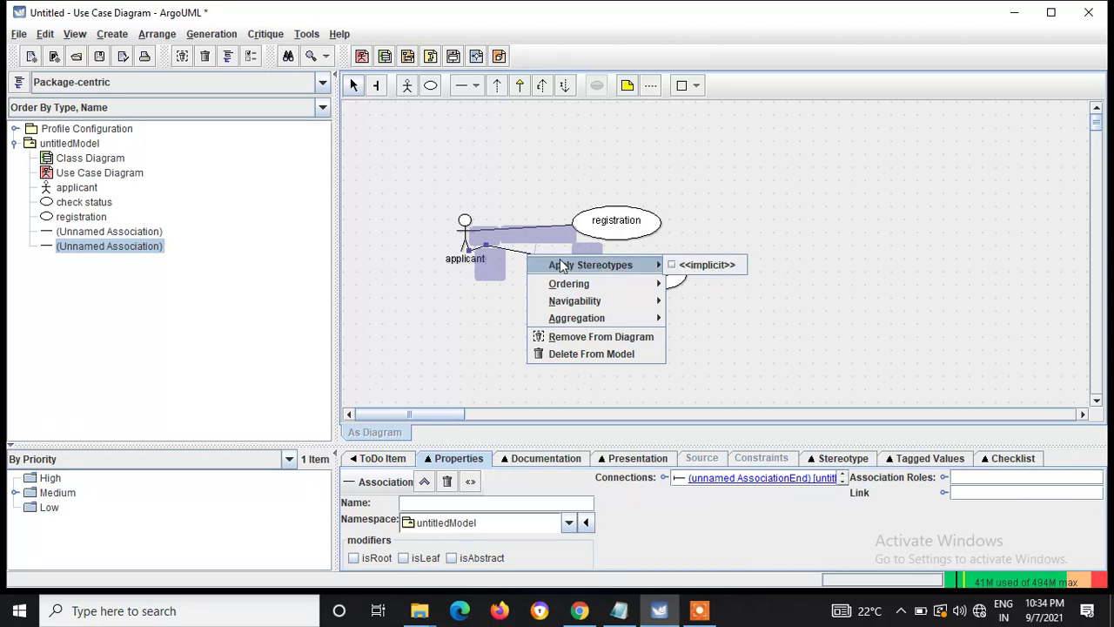
left_click(679, 264)
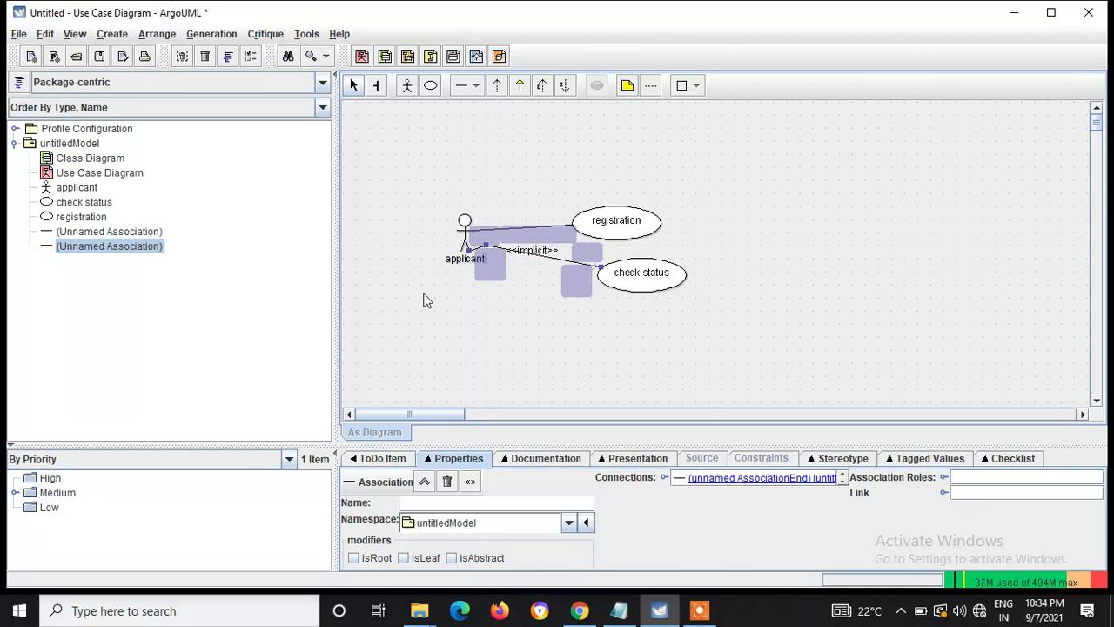
Place new actors on the empty diagram area across from applicant, beyond the registration and check status use cases.
left_click(754, 243)
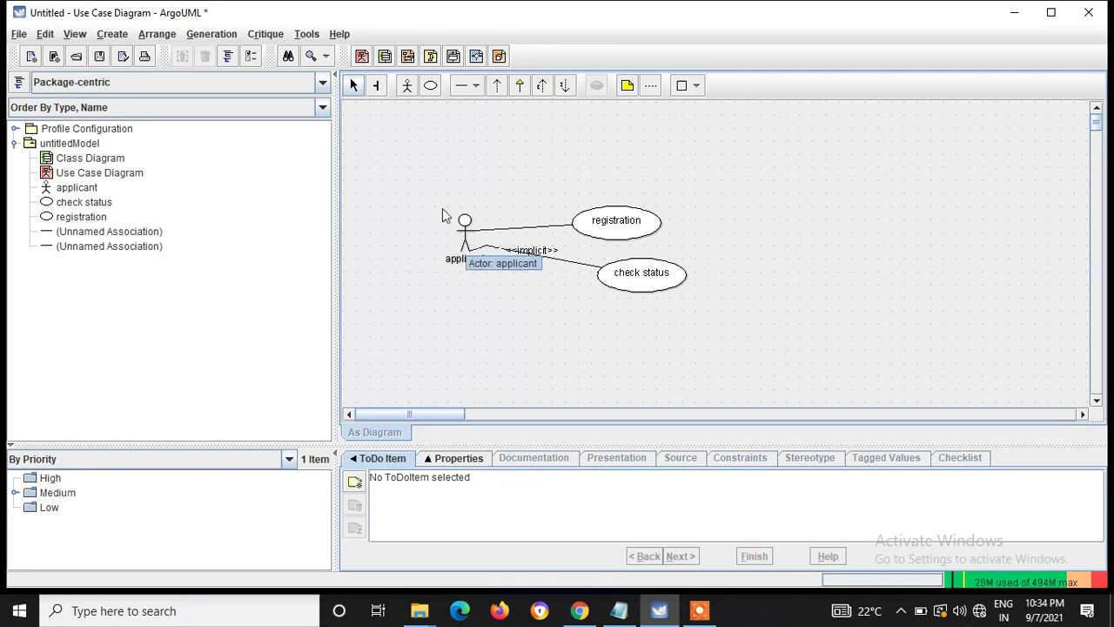
left_click(407, 90)
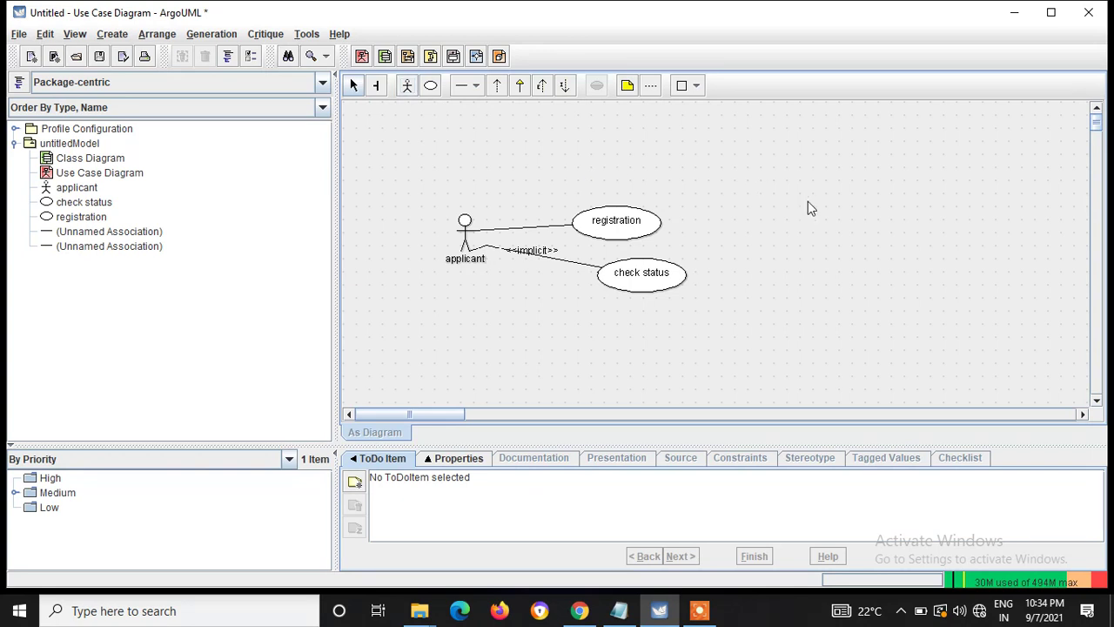
left_click(409, 87)
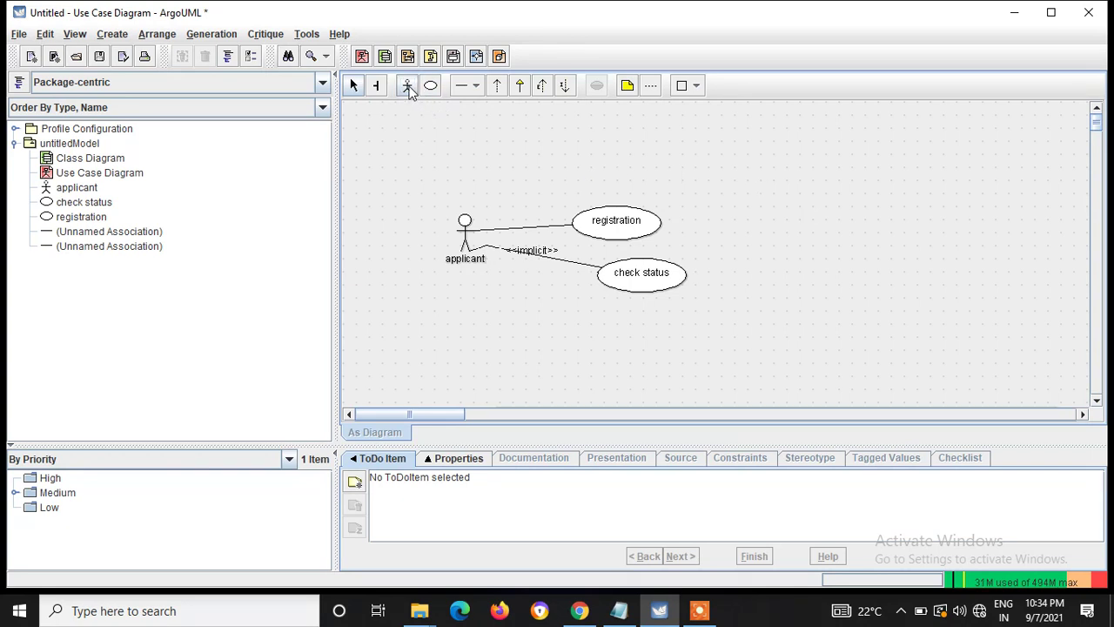
left_click(409, 89)
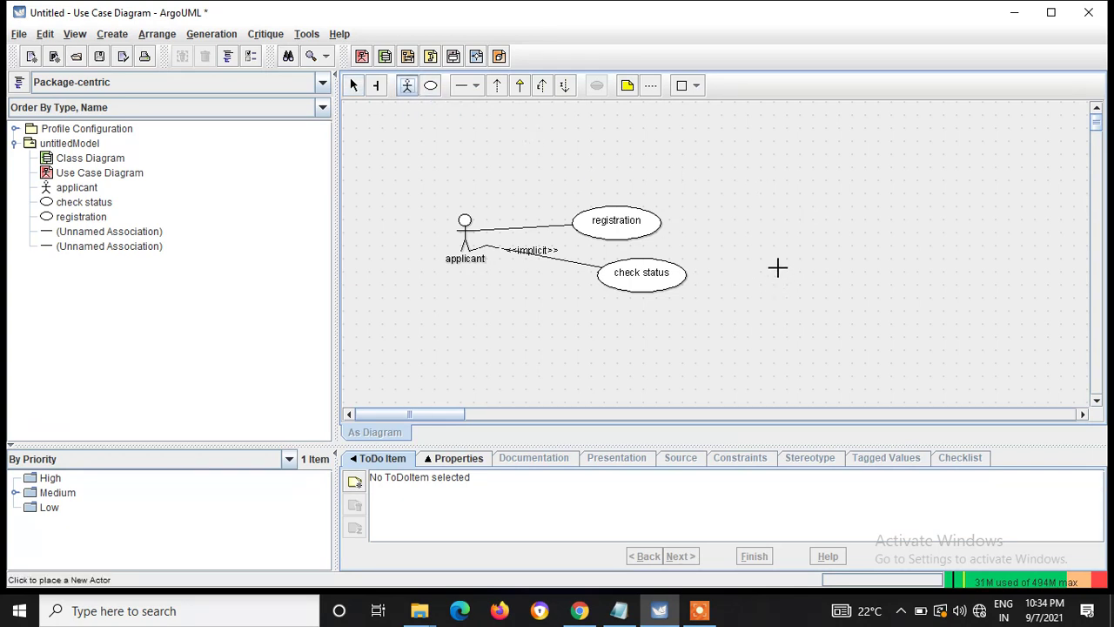
left_click(810, 185)
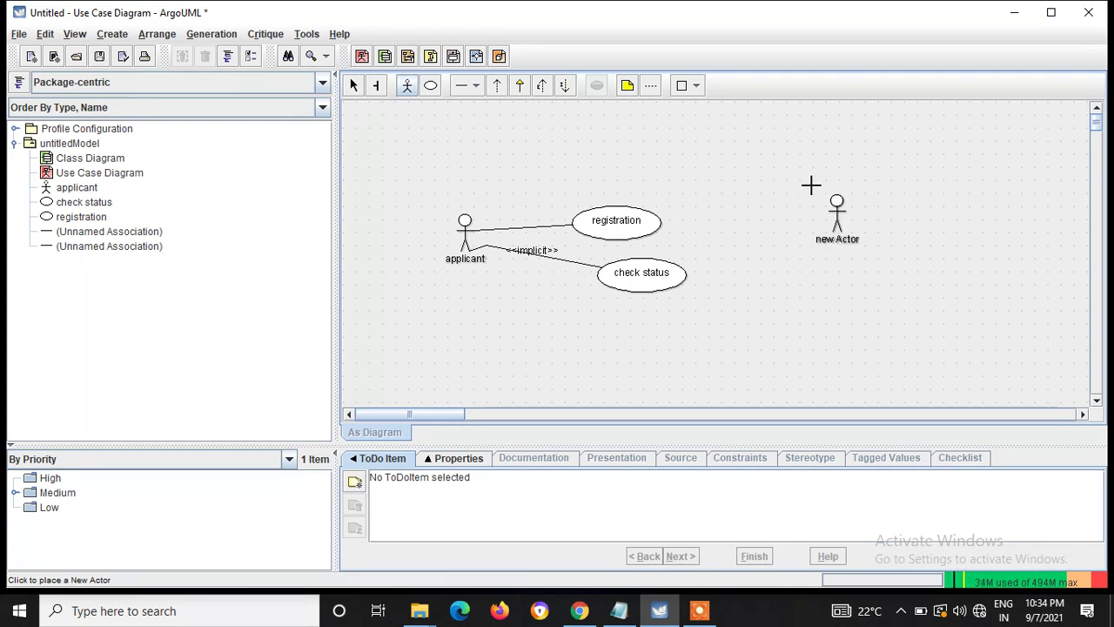
left_click(835, 244)
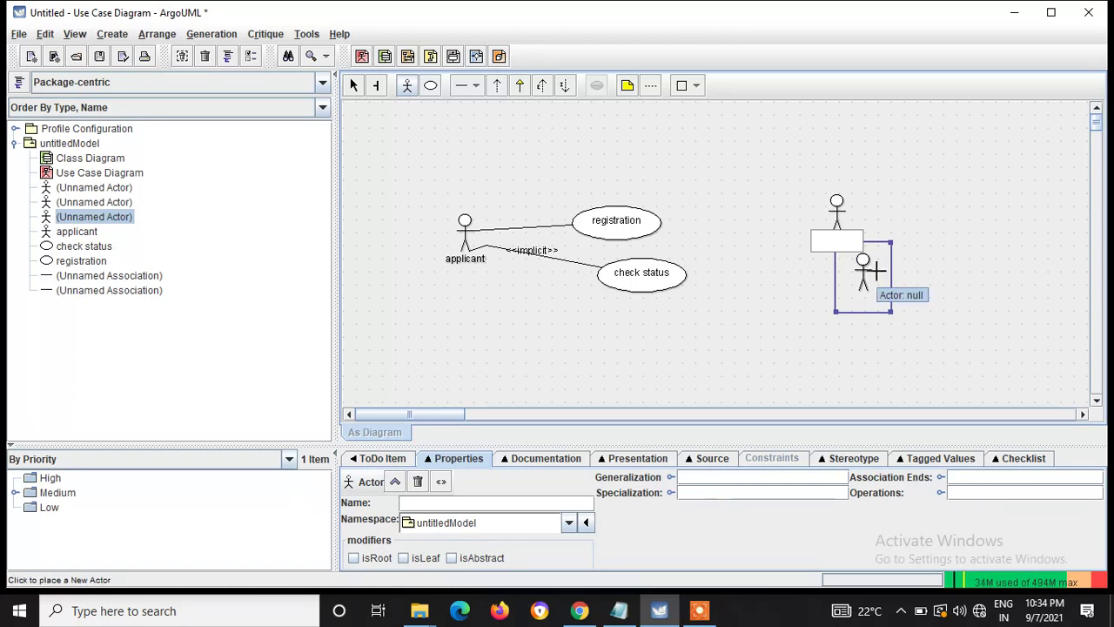
left_click(913, 281)
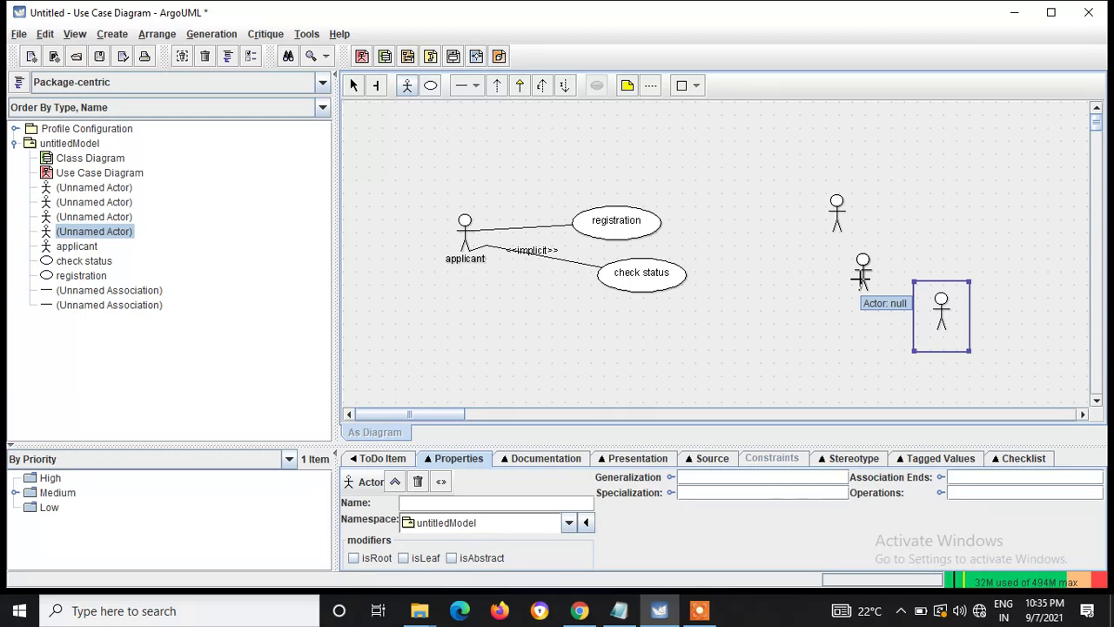
key("Delete")
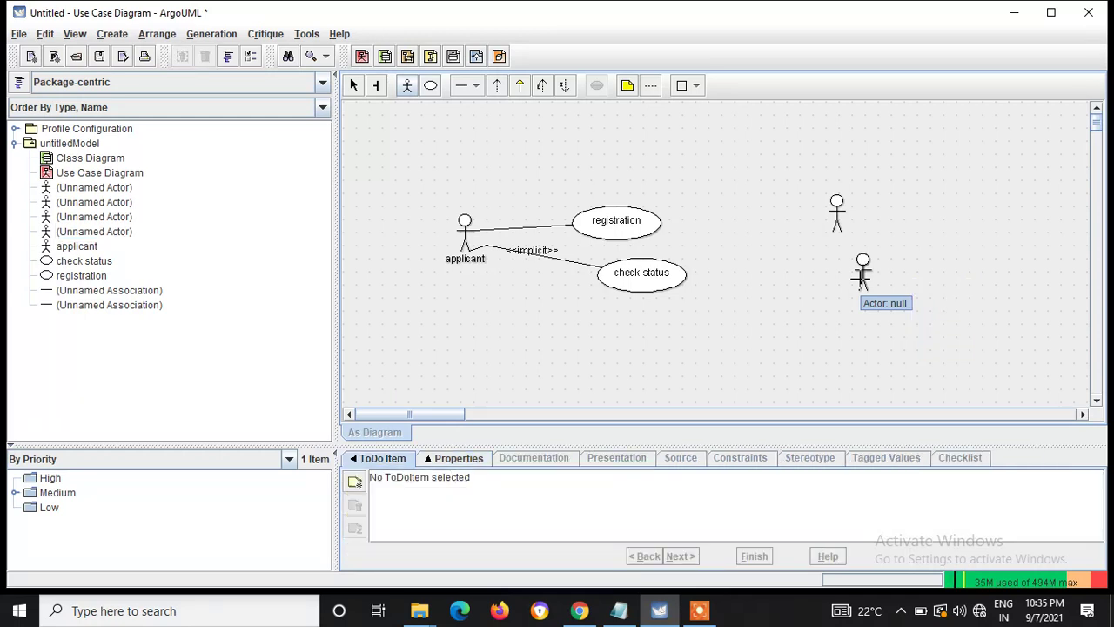
left_click(867, 268)
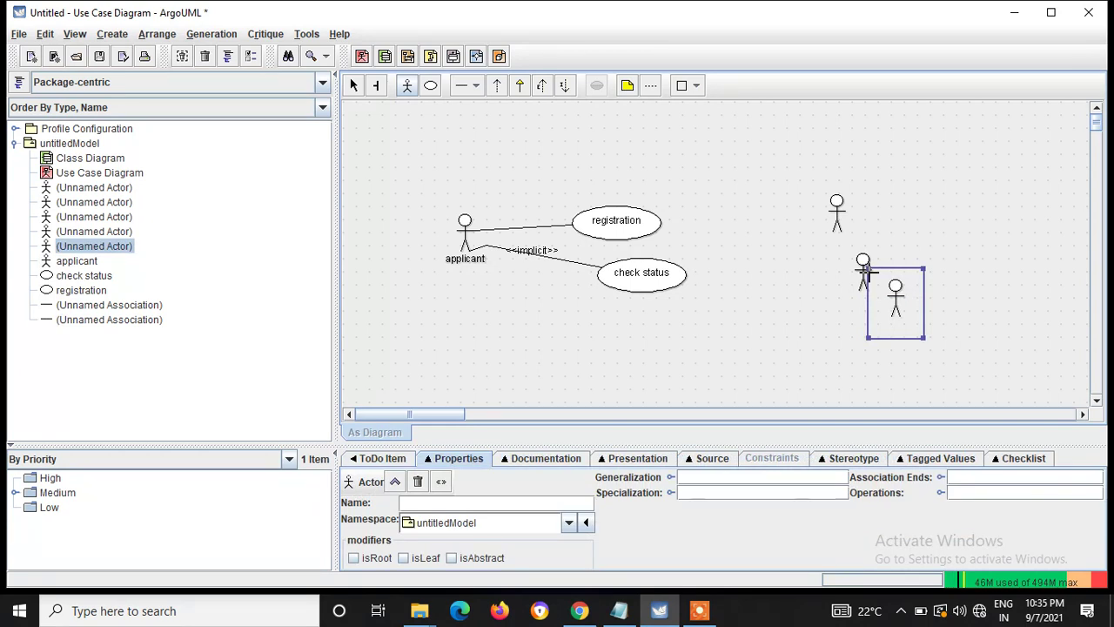
key("Delete")
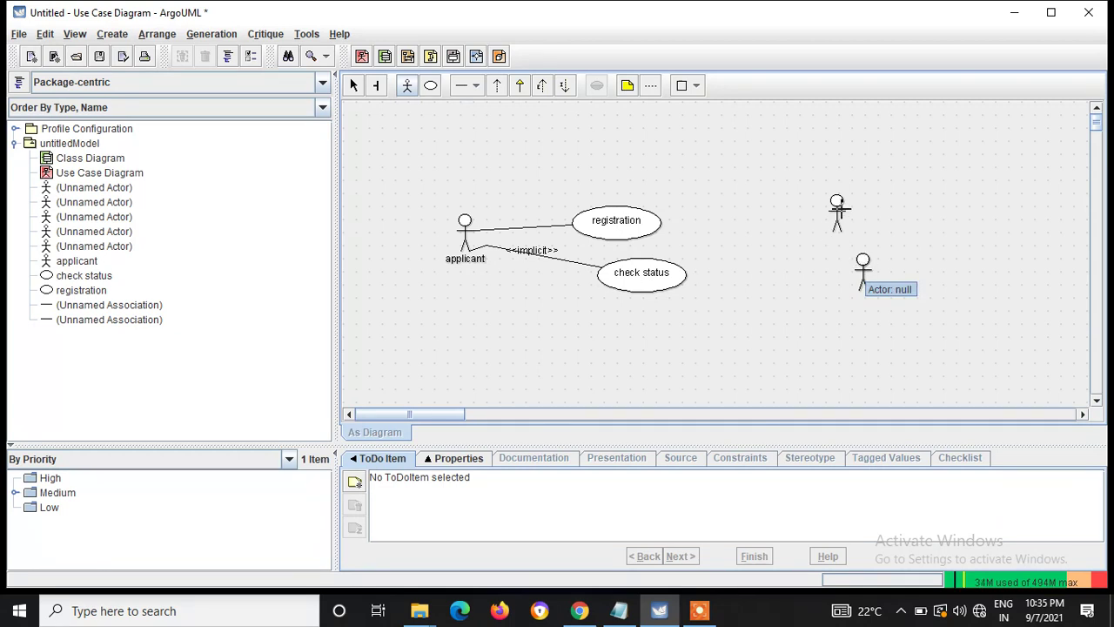
left_click(836, 210)
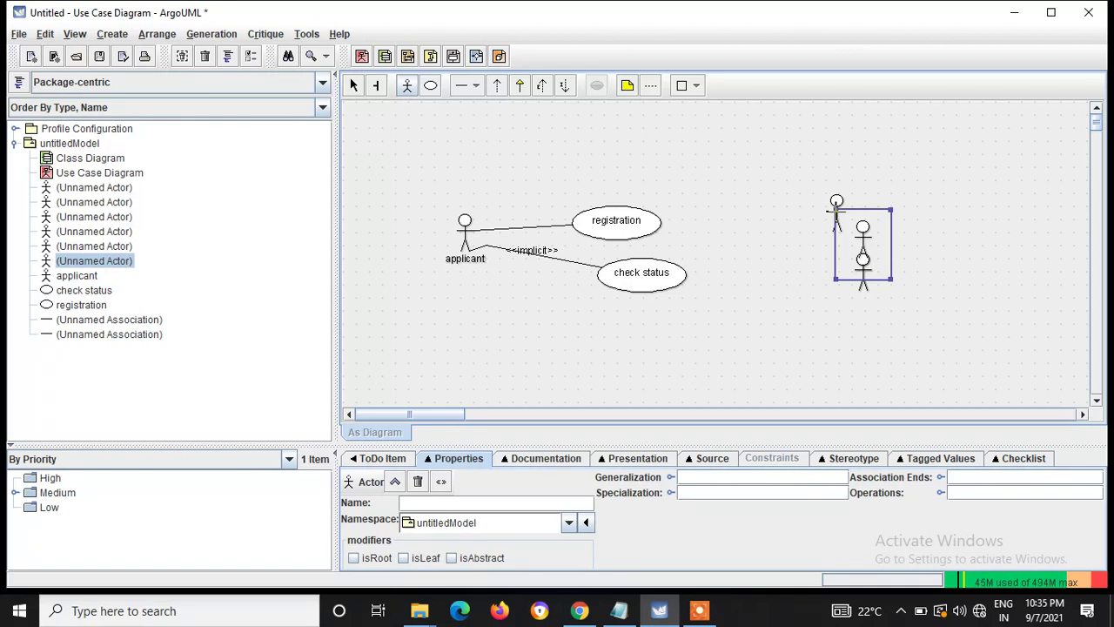
key("Escape")
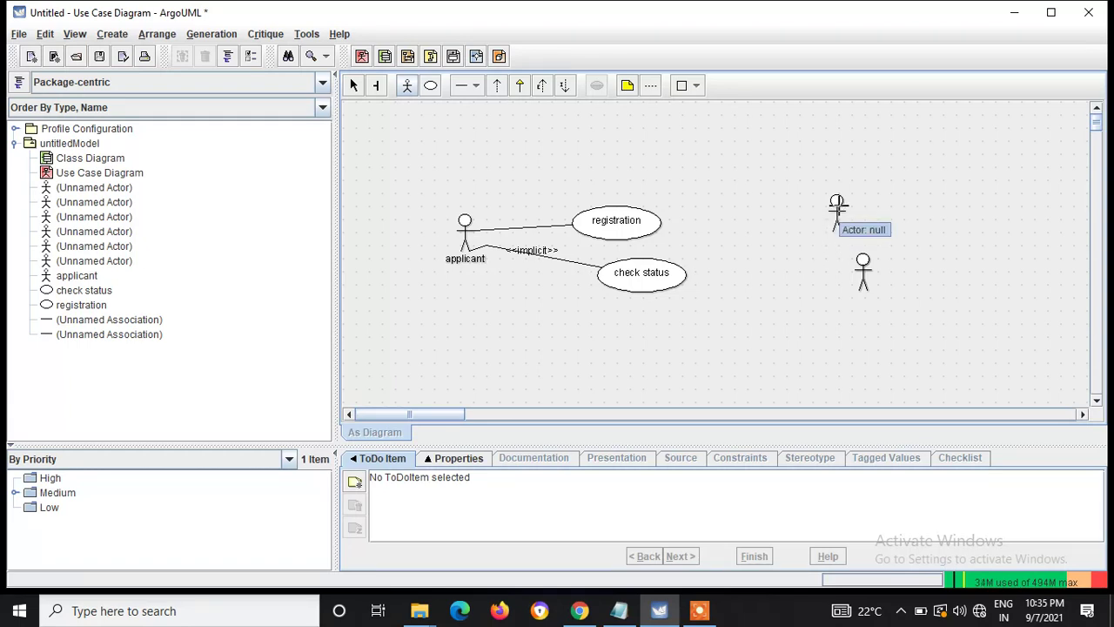
Leave actor placement and remove the upper of the two unnamed actors from the diagram.
left_click(406, 91)
left_click(406, 92)
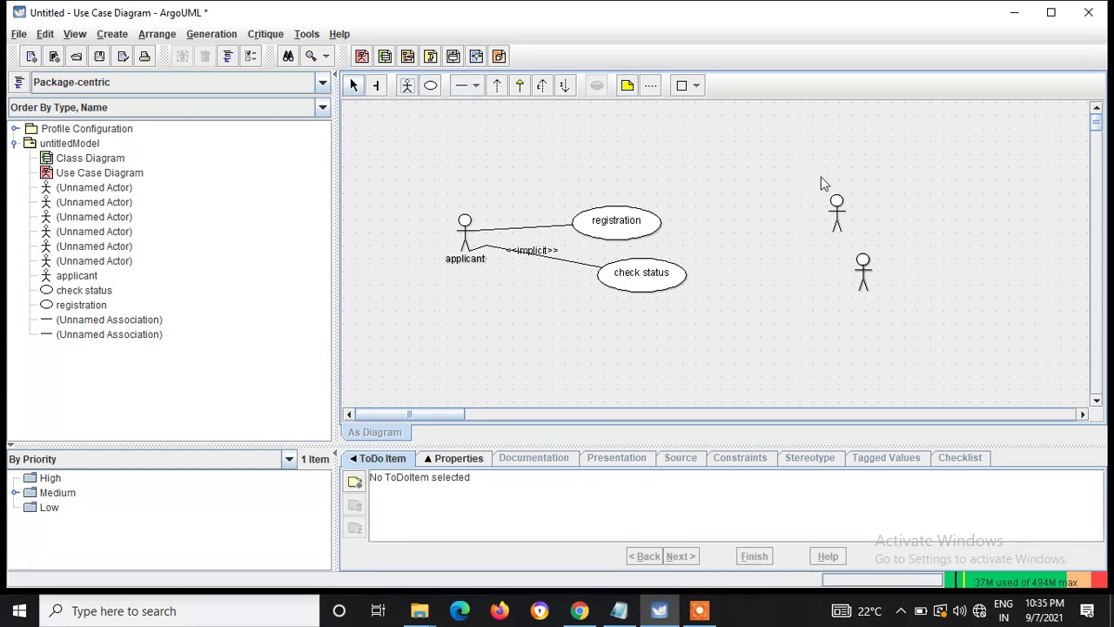
left_click(838, 213)
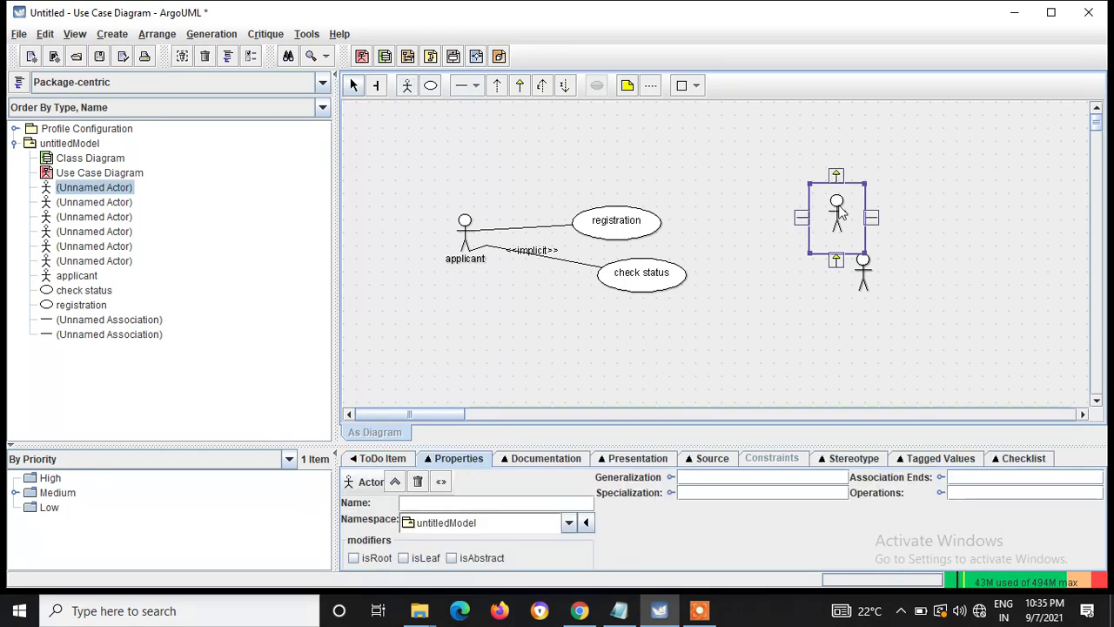
key("Delete")
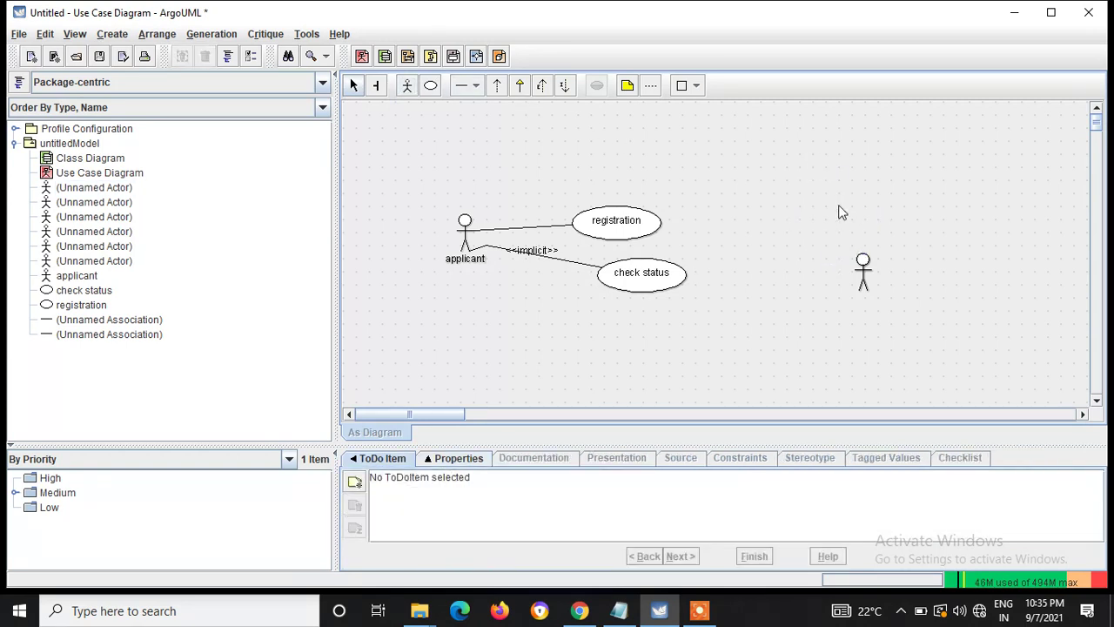
Name the remaining unnamed actor "admin".
left_click(867, 277)
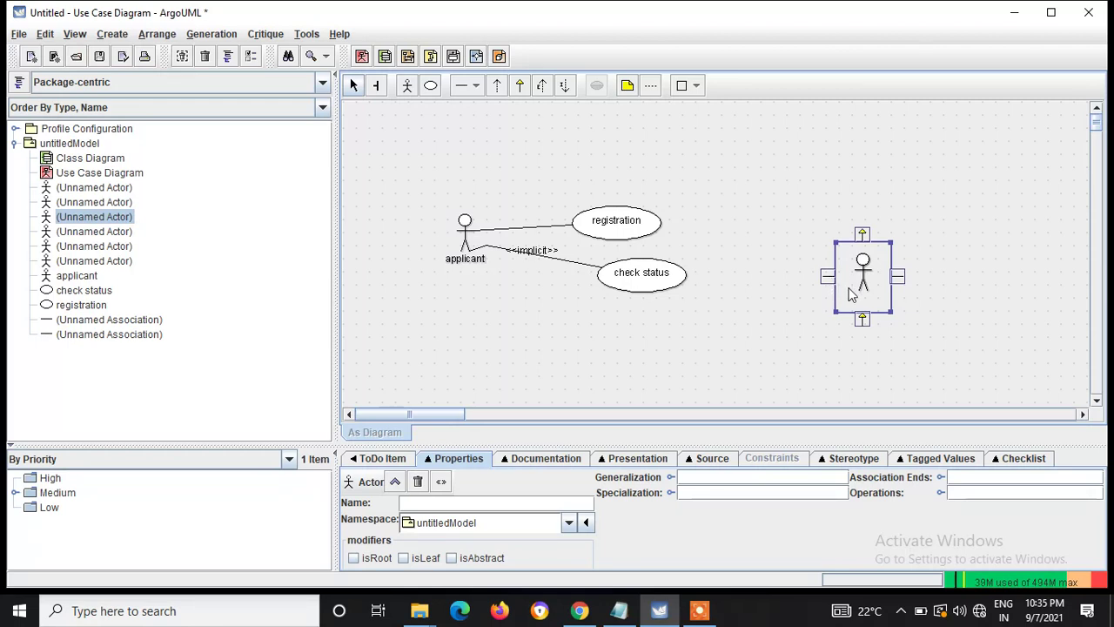
double_click(853, 299)
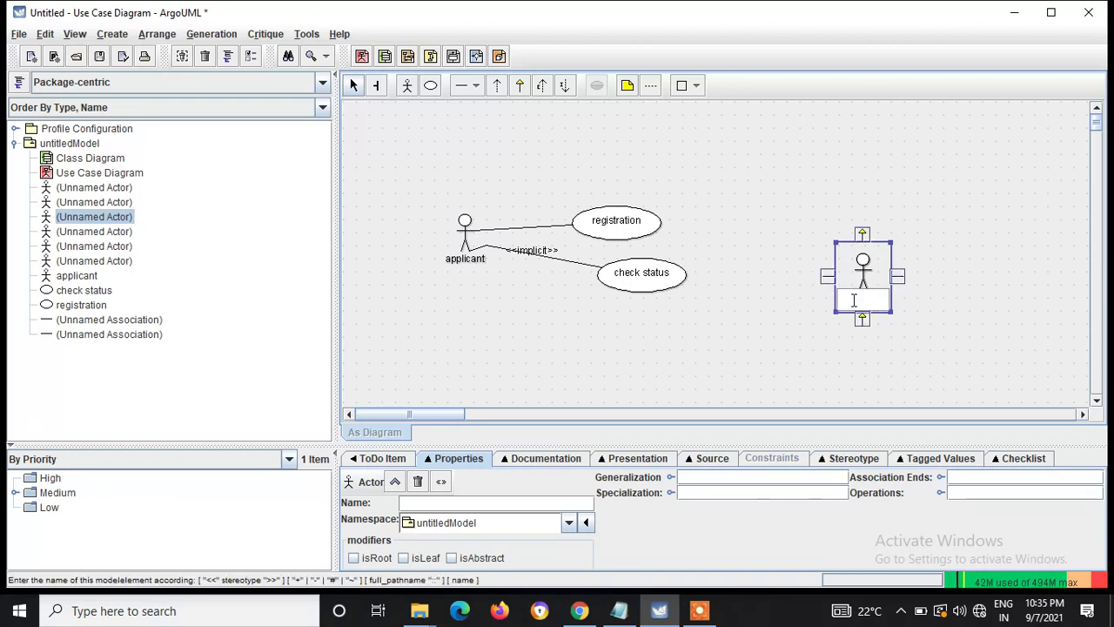
type("admin")
key("Return")
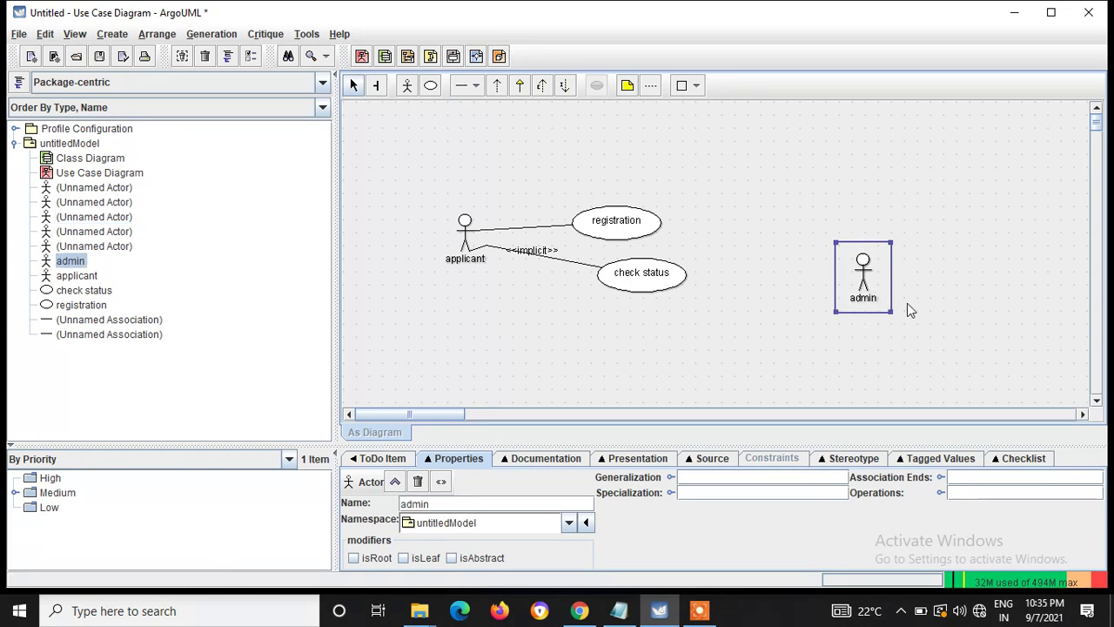
Add a use case associated with the admin actor and place it just below check status.
left_click(907, 302)
left_click(859, 285)
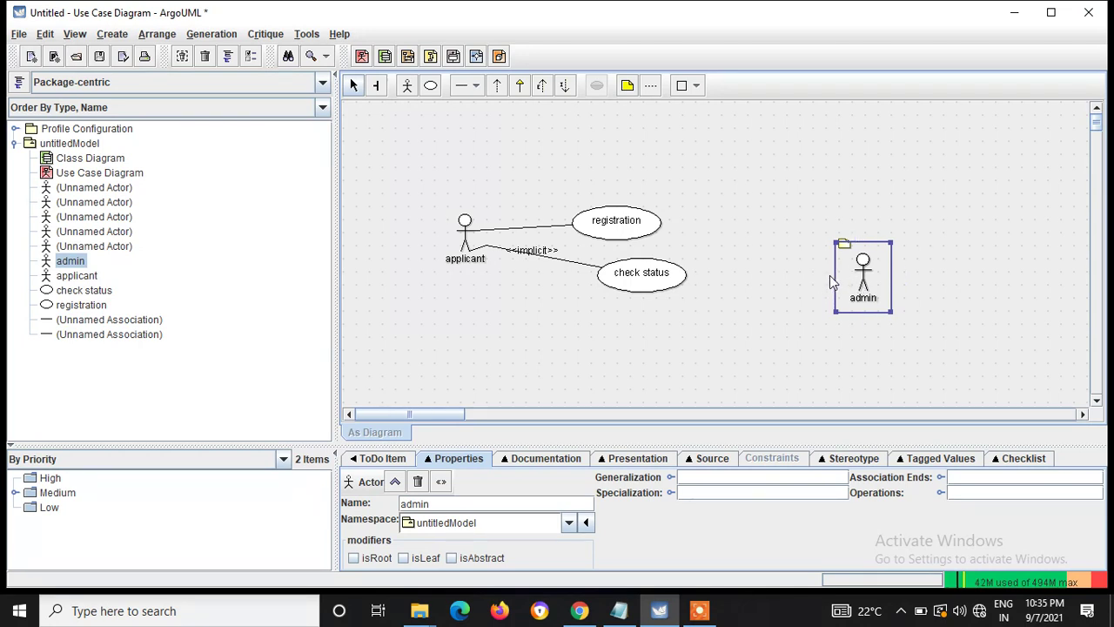
left_click(829, 275)
left_click(872, 279)
left_click(828, 280)
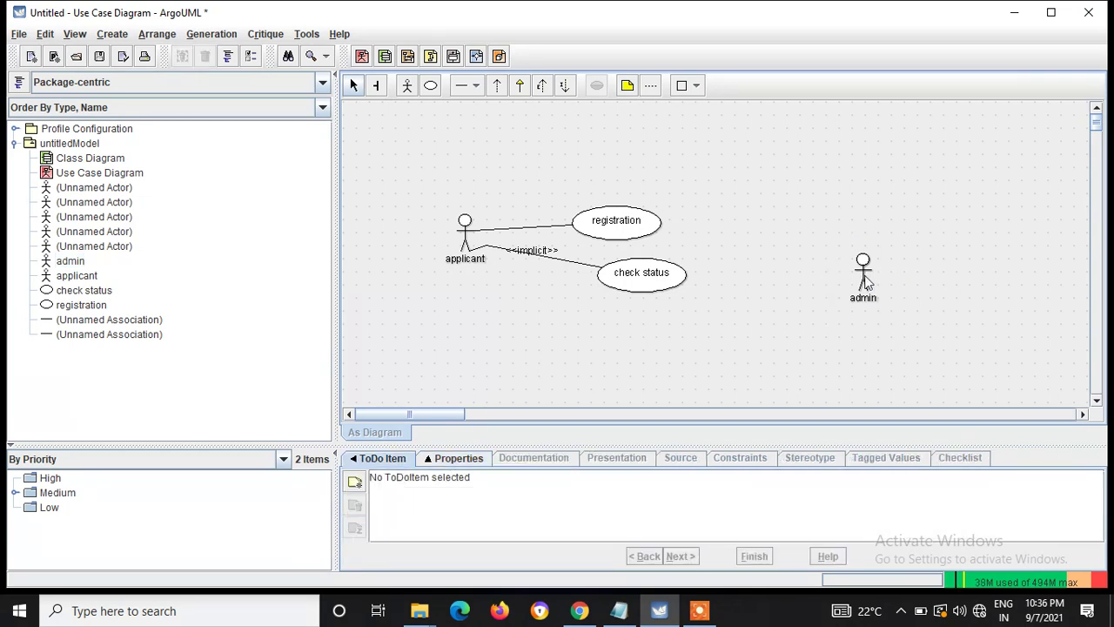
left_click(870, 283)
left_click(828, 278)
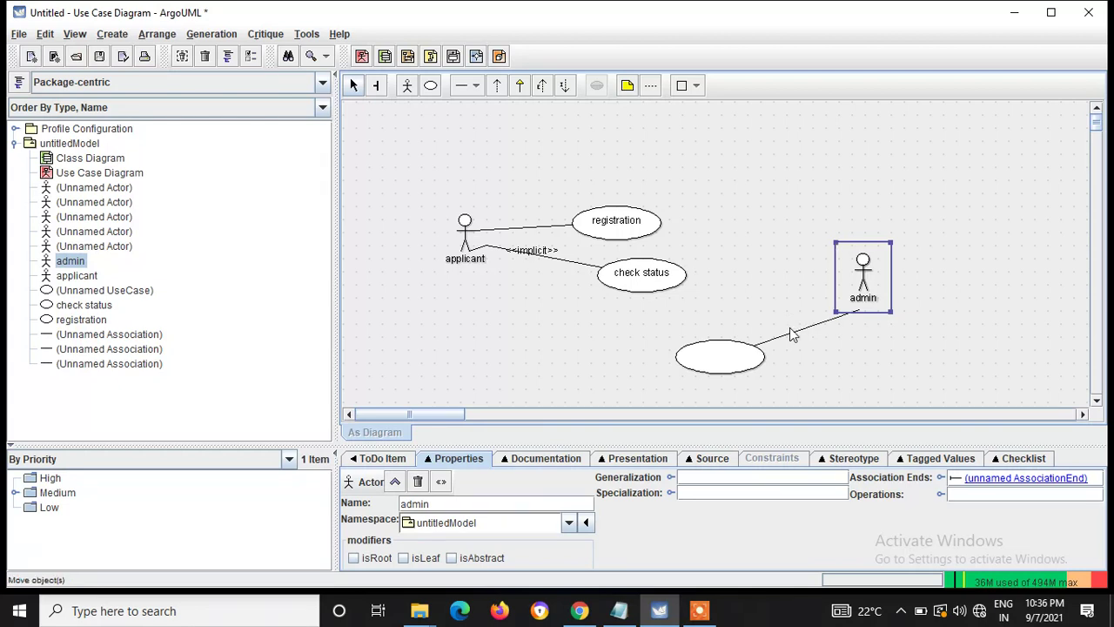
mouse_move(791, 333)
left_mouse_down()
mouse_move(777, 299)
mouse_move(791, 322)
left_mouse_up()
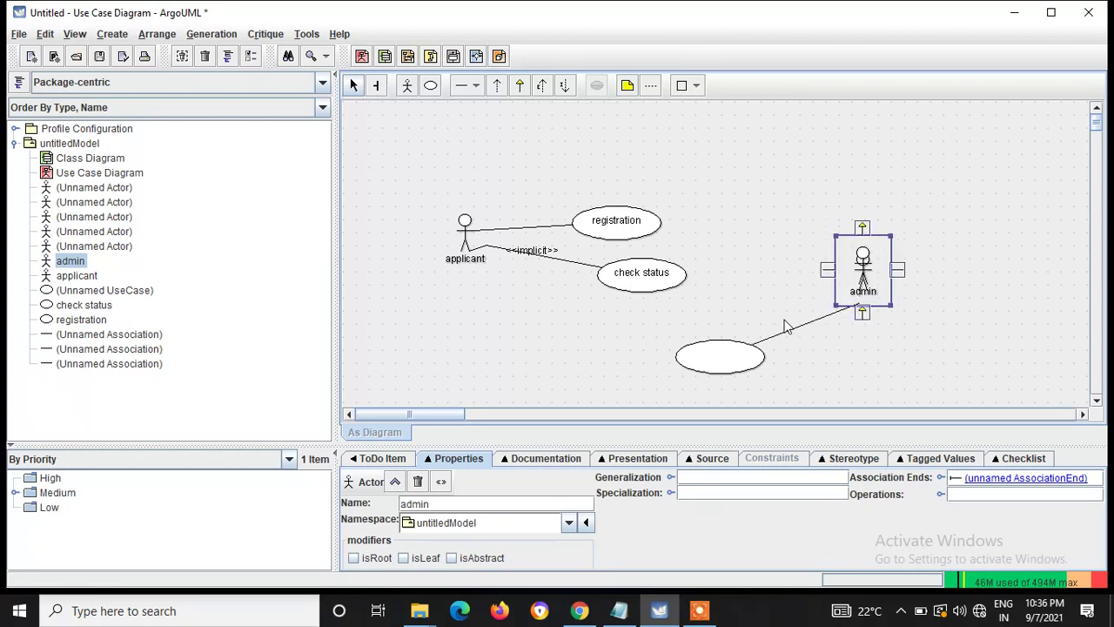
left_click_drag(726, 361, 690, 328)
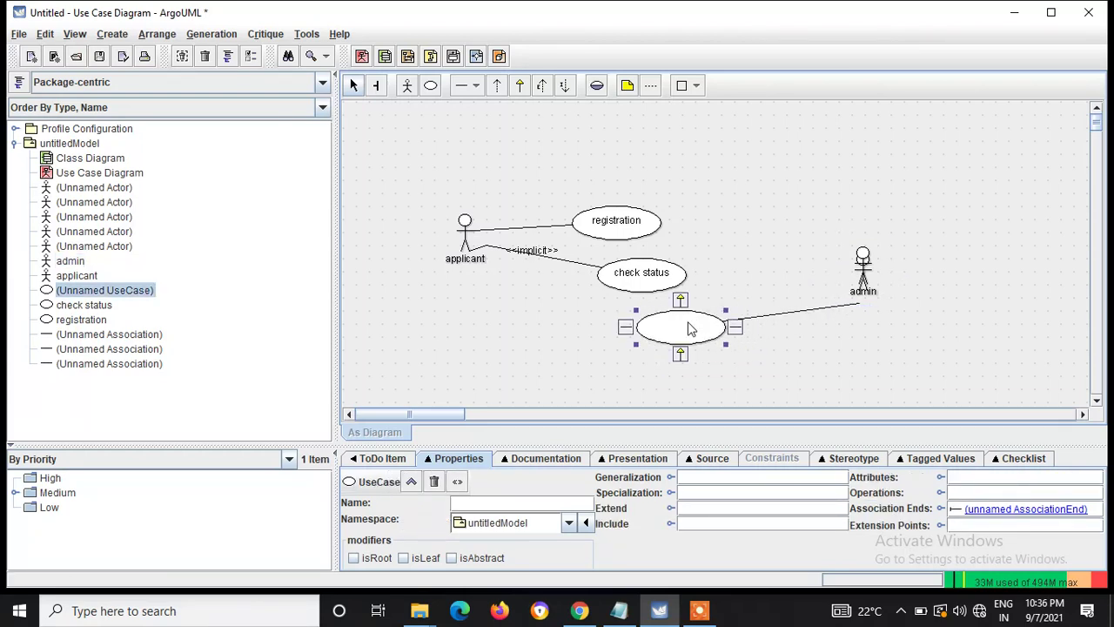
Name the unnamed use case linked to admin "process application".
left_click(865, 268)
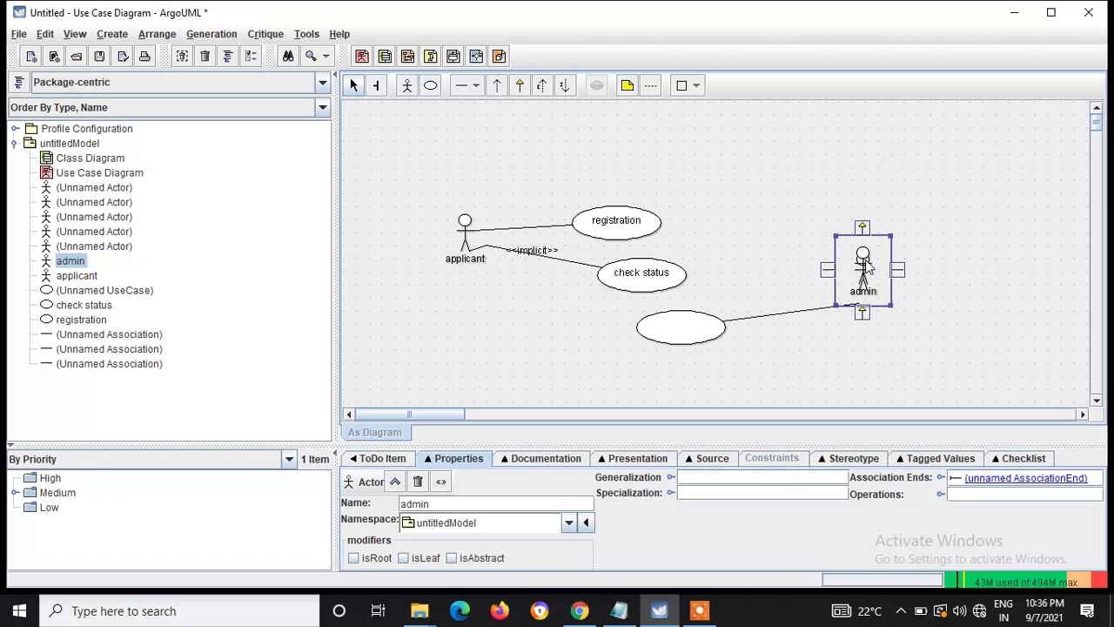
double_click(681, 329)
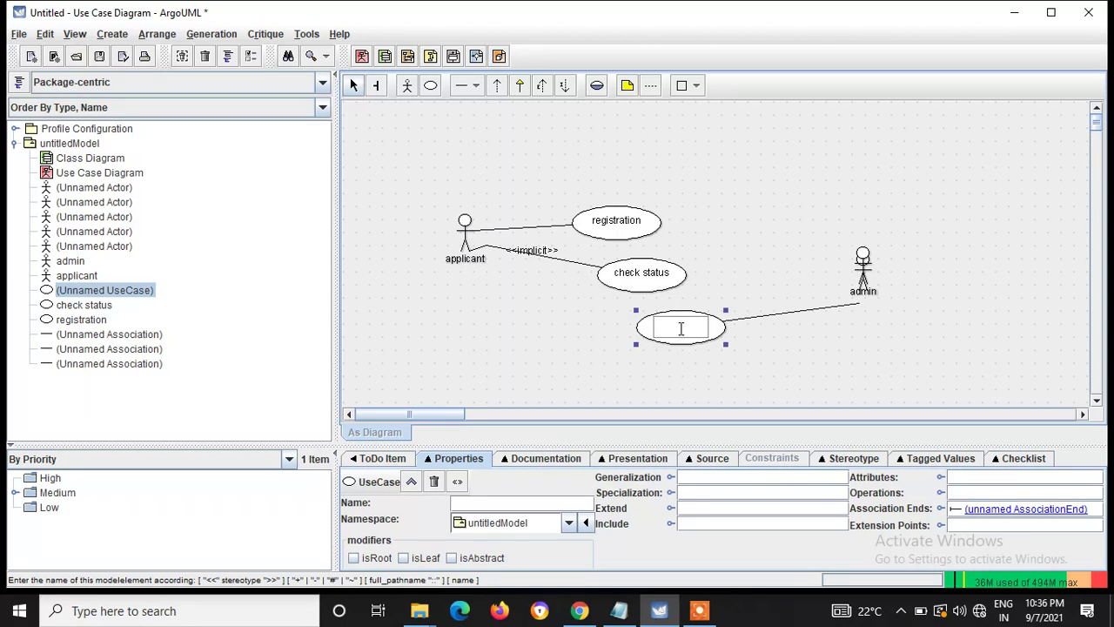
type("process applica")
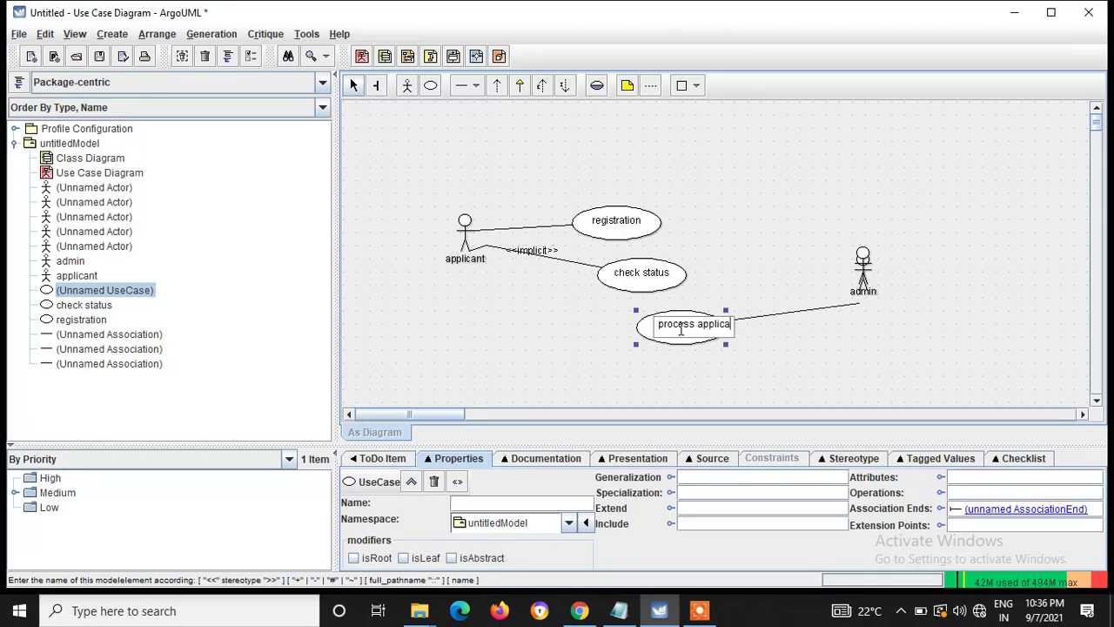
type("tion")
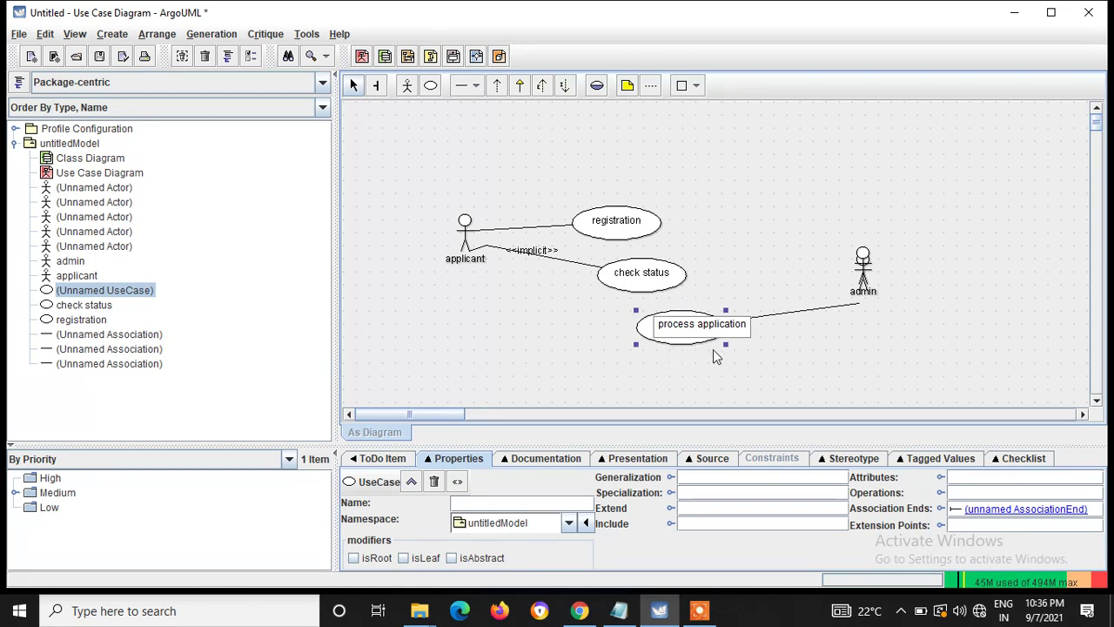
key("Return")
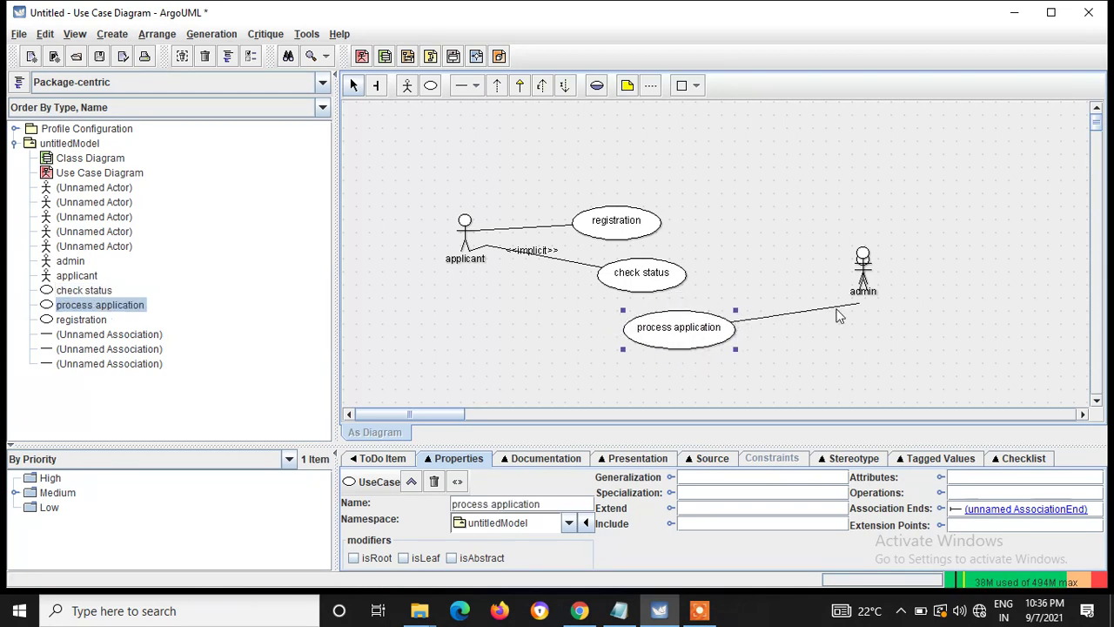
Remove the admin actor from the diagram and add a use case associated with the unnamed actor beneath it, placed below process application.
left_click(864, 287)
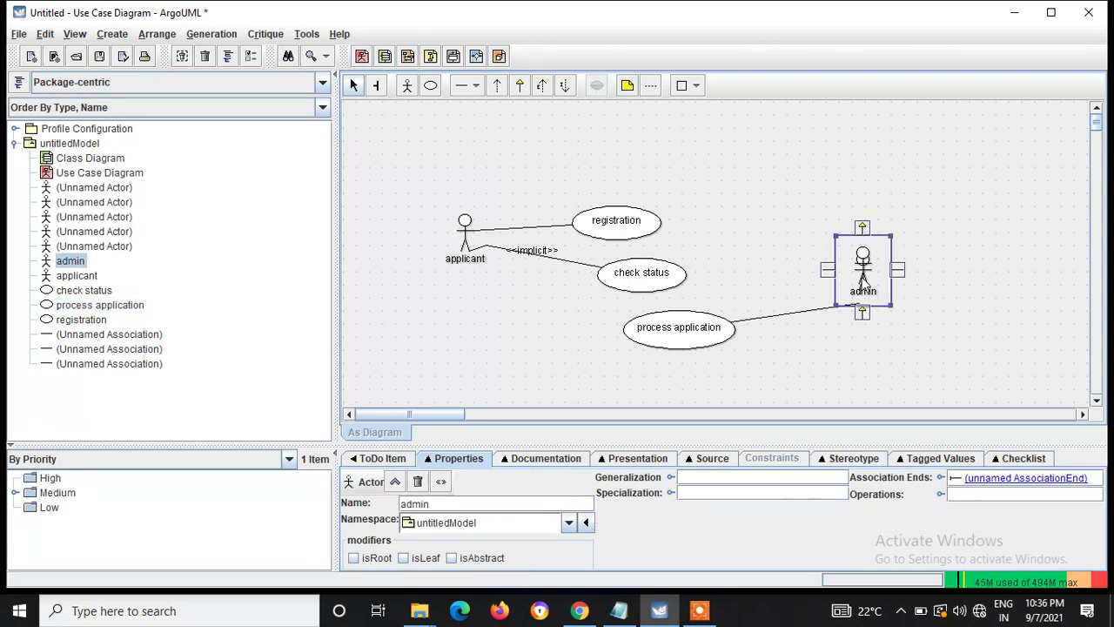
key("Delete")
left_click(864, 284)
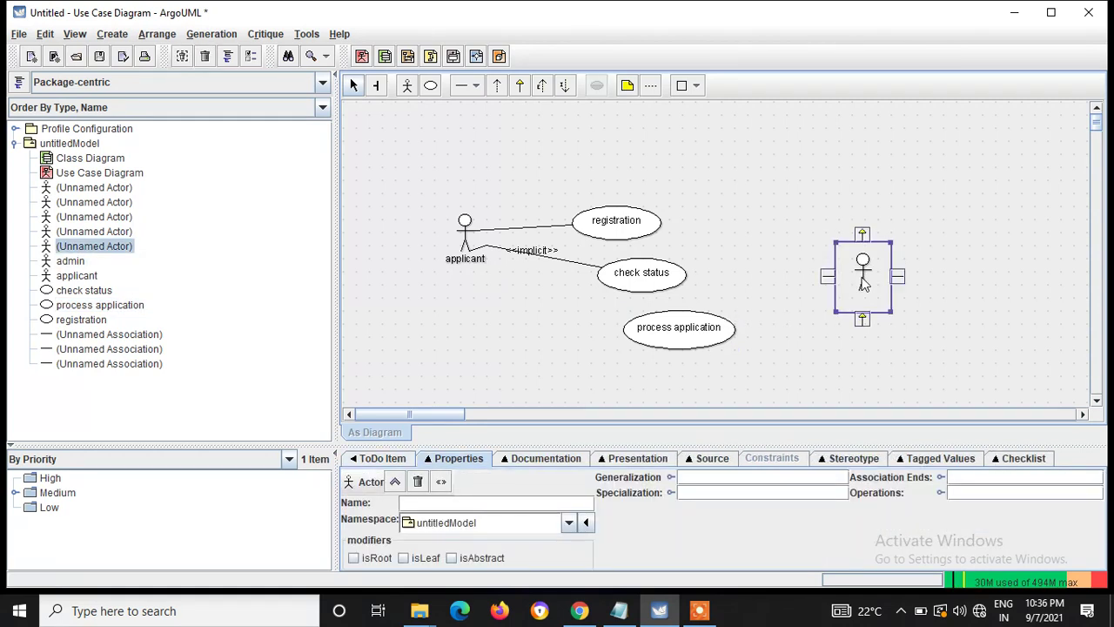
left_click(828, 279)
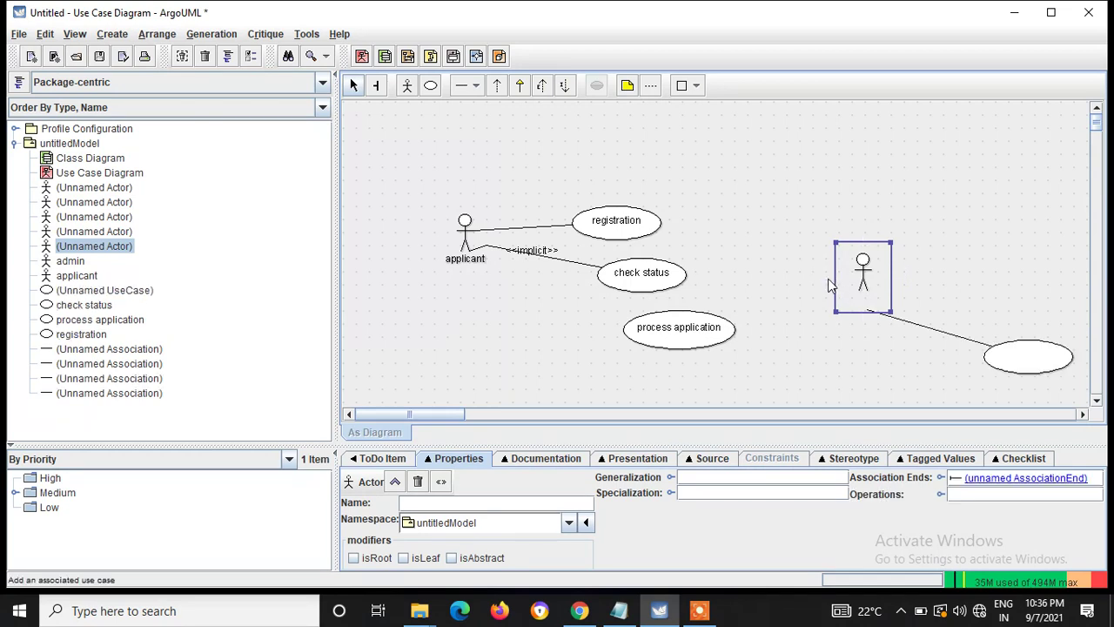
left_click_drag(1014, 368, 717, 388)
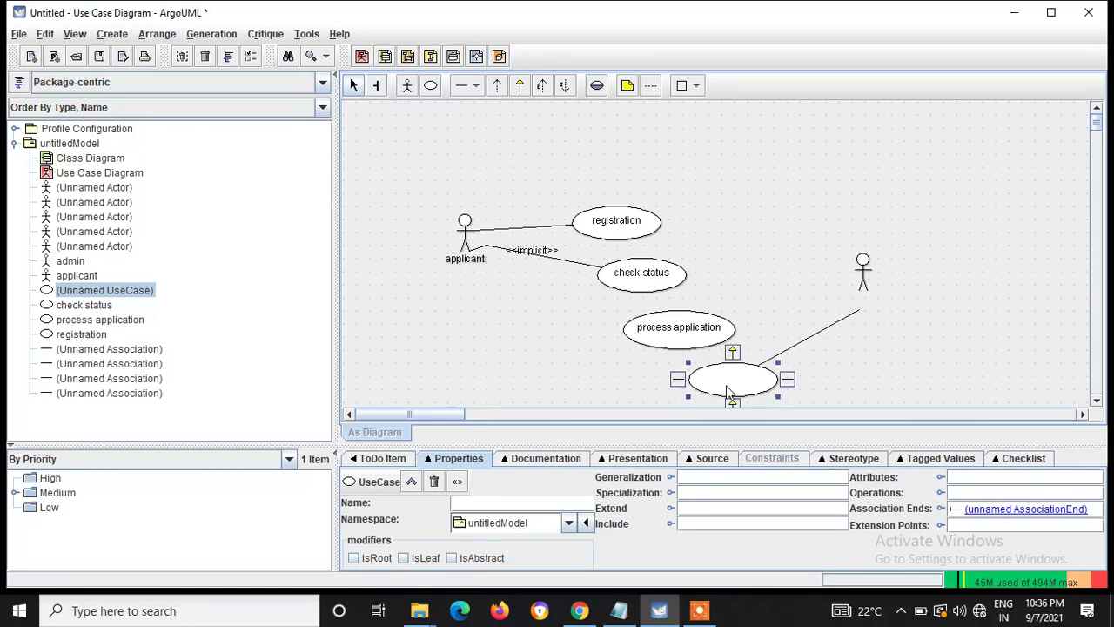
Name the unnamed use case below process application "dispatch passport".
double_click(727, 389)
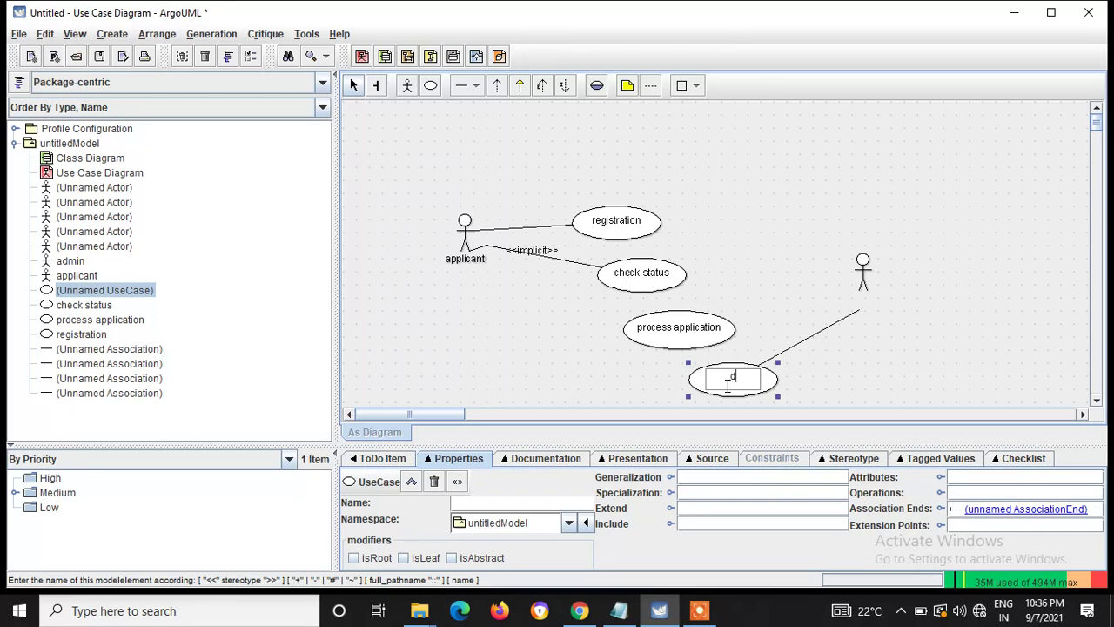
type("dispar")
key("BackSpace")
type("tch [assport")
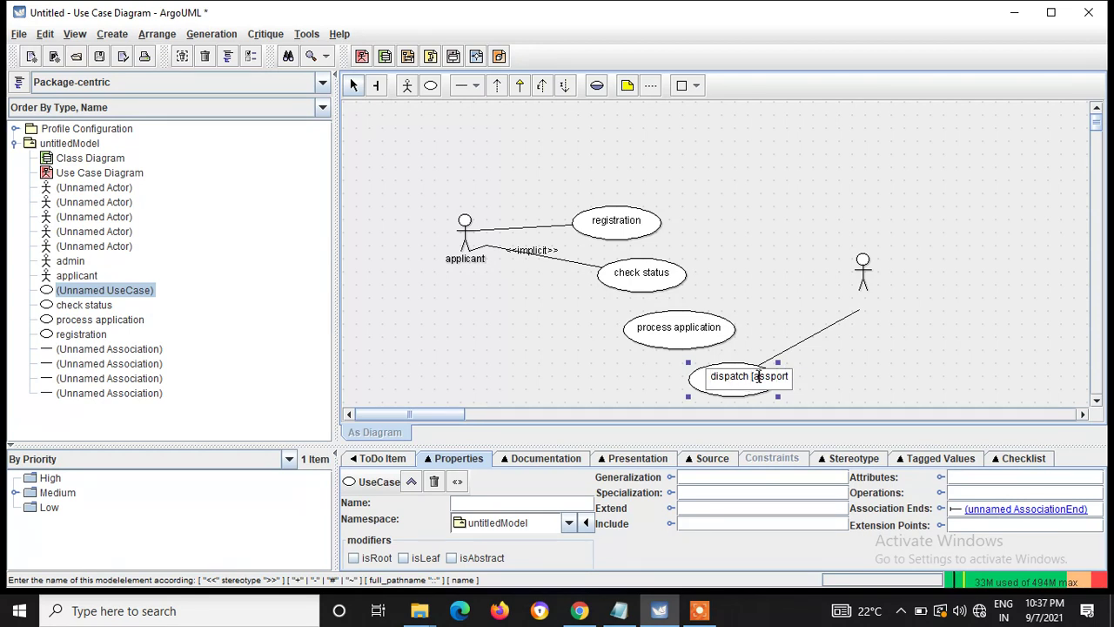
left_click(756, 376)
key("BackSpace")
type("p")
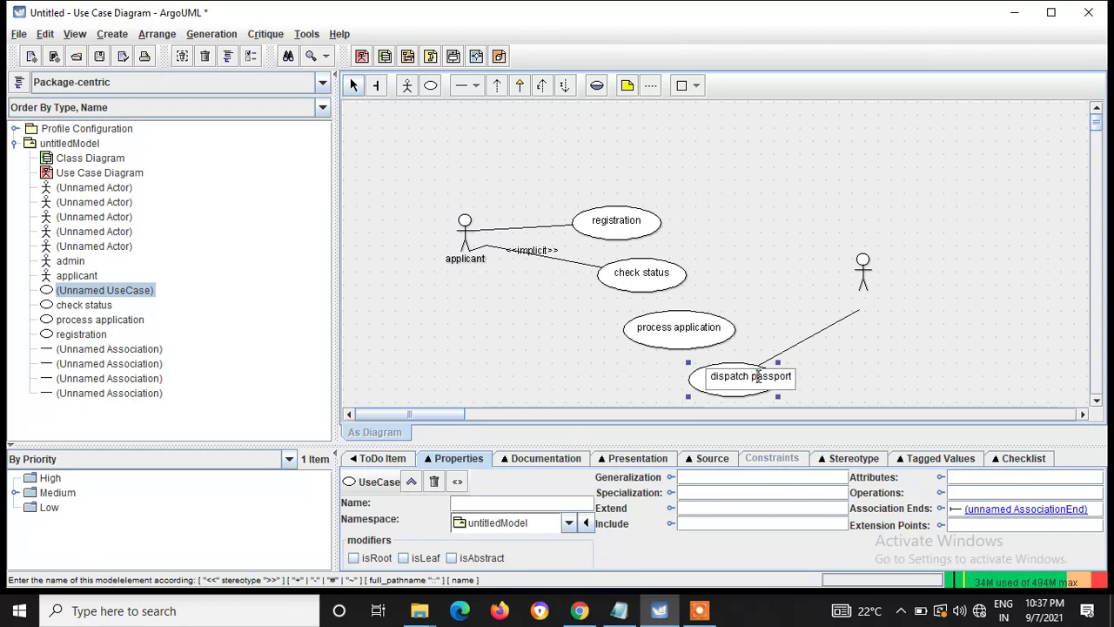
left_click(831, 381)
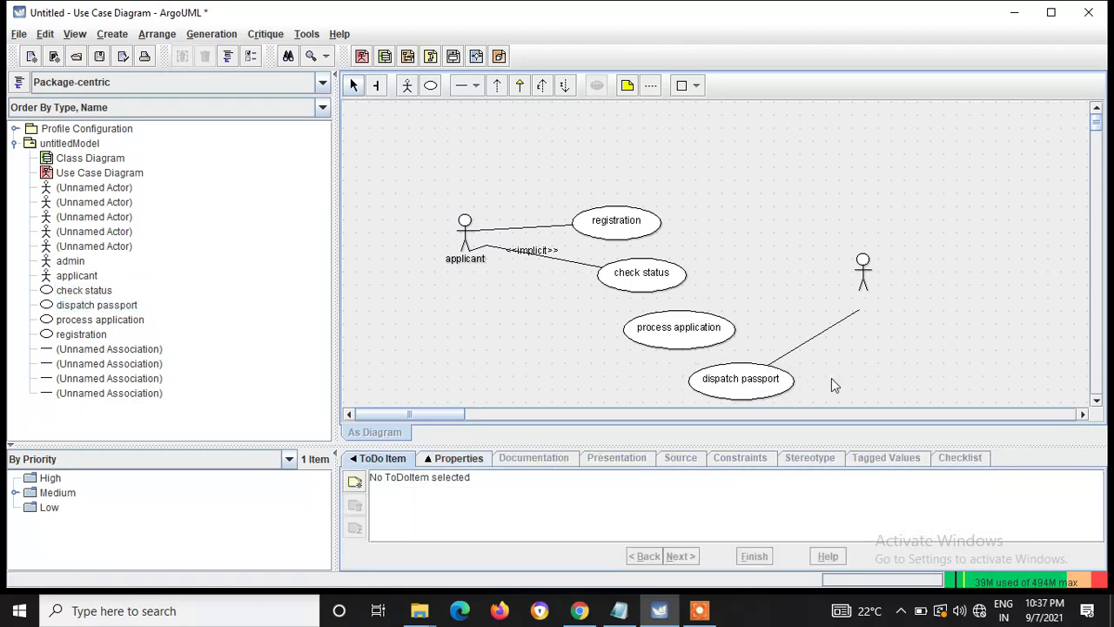
Reshape the association from dispatch passport with a bend and move its upper end onto the unnamed actor's foot.
left_click(827, 330)
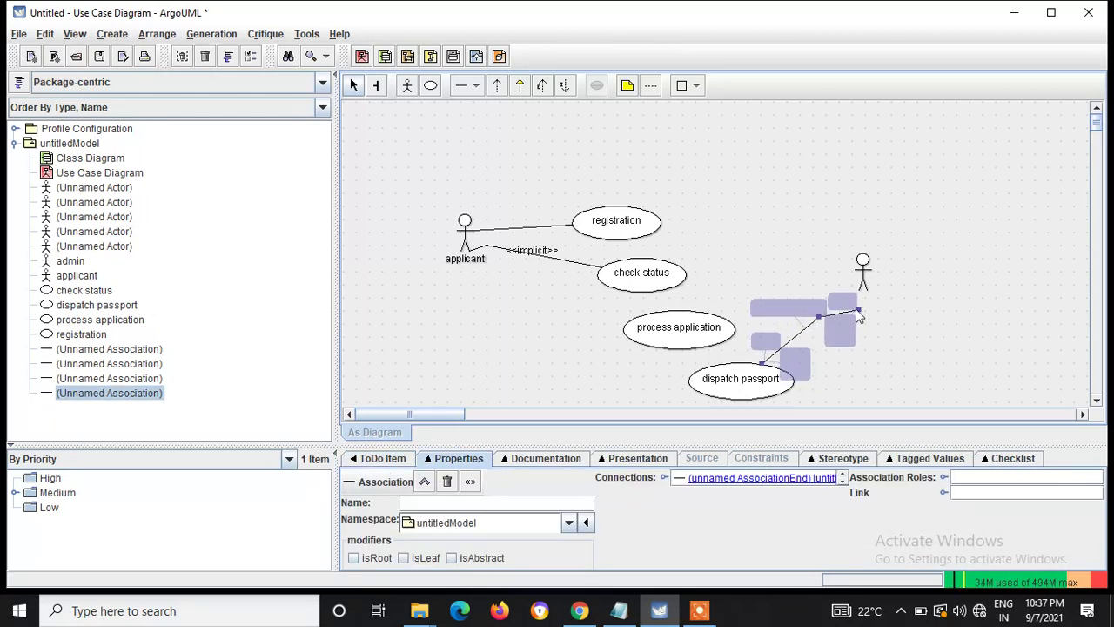
left_click_drag(858, 317, 855, 300)
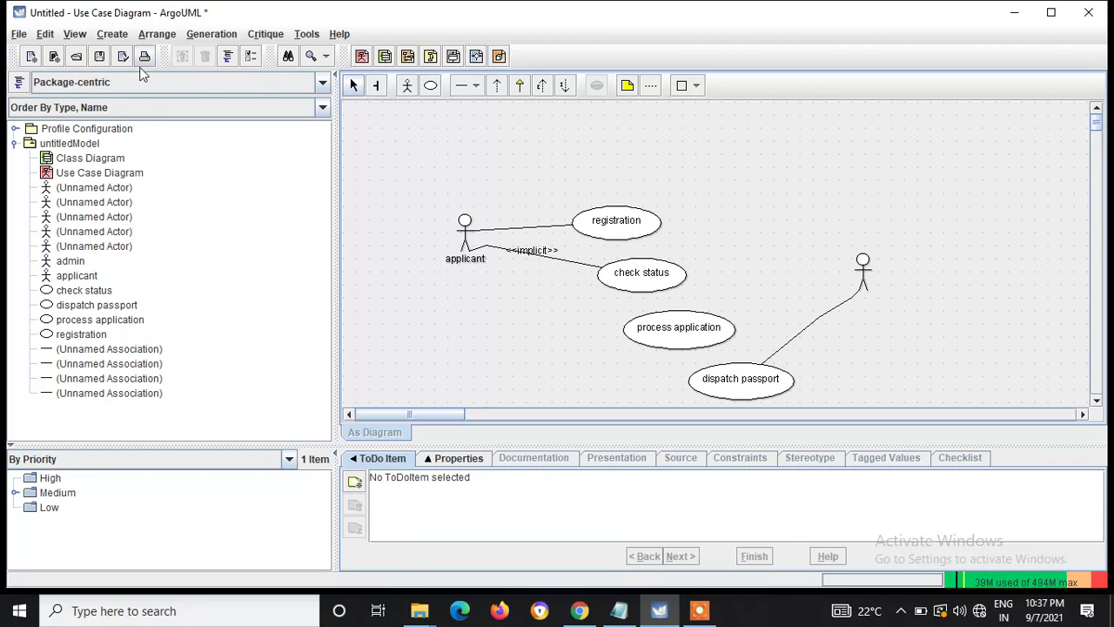
left_click(20, 35)
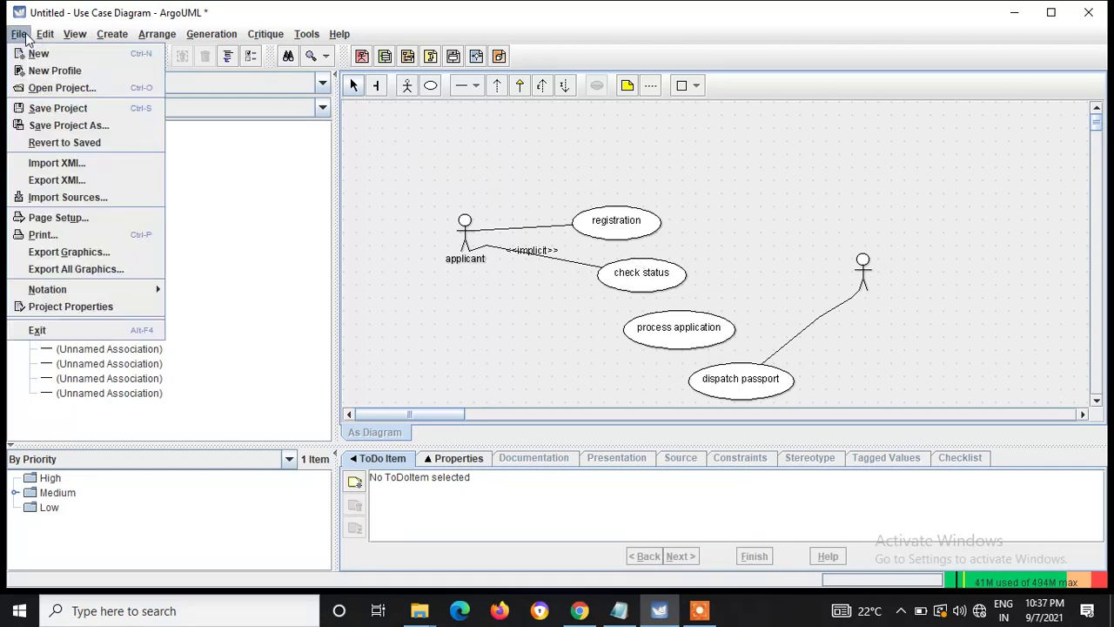
mouse_move(212, 34)
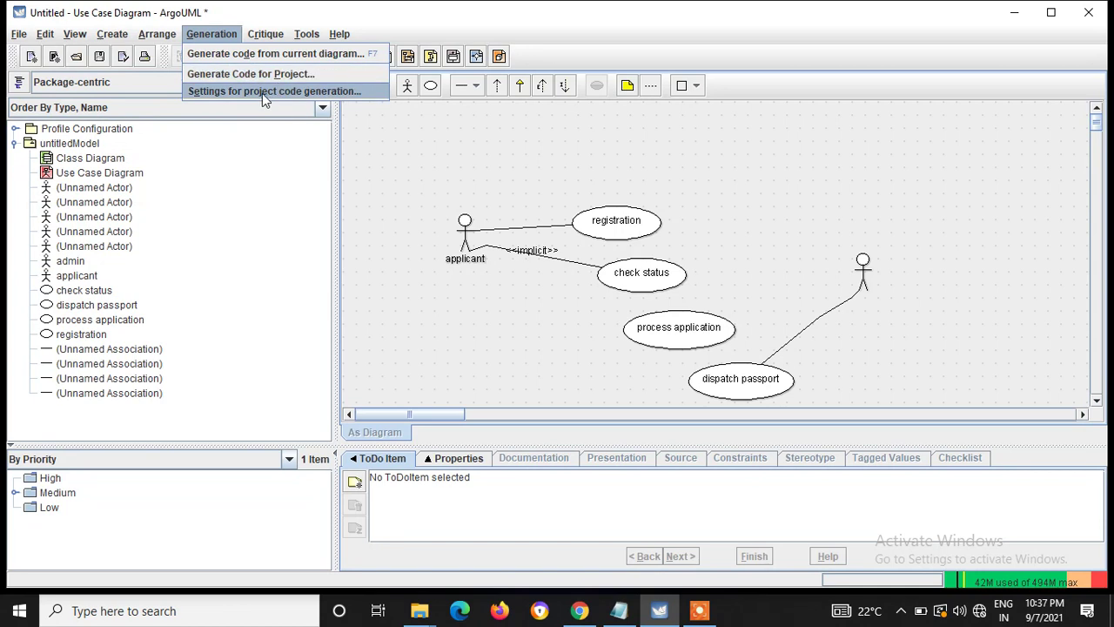
left_click(209, 111)
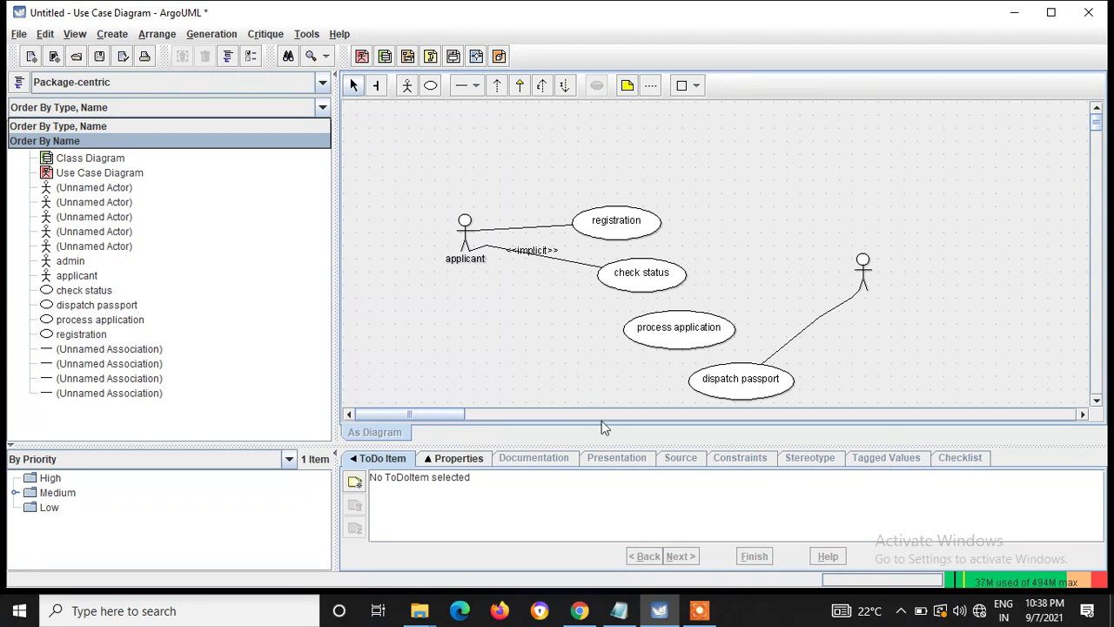
left_click(697, 612)
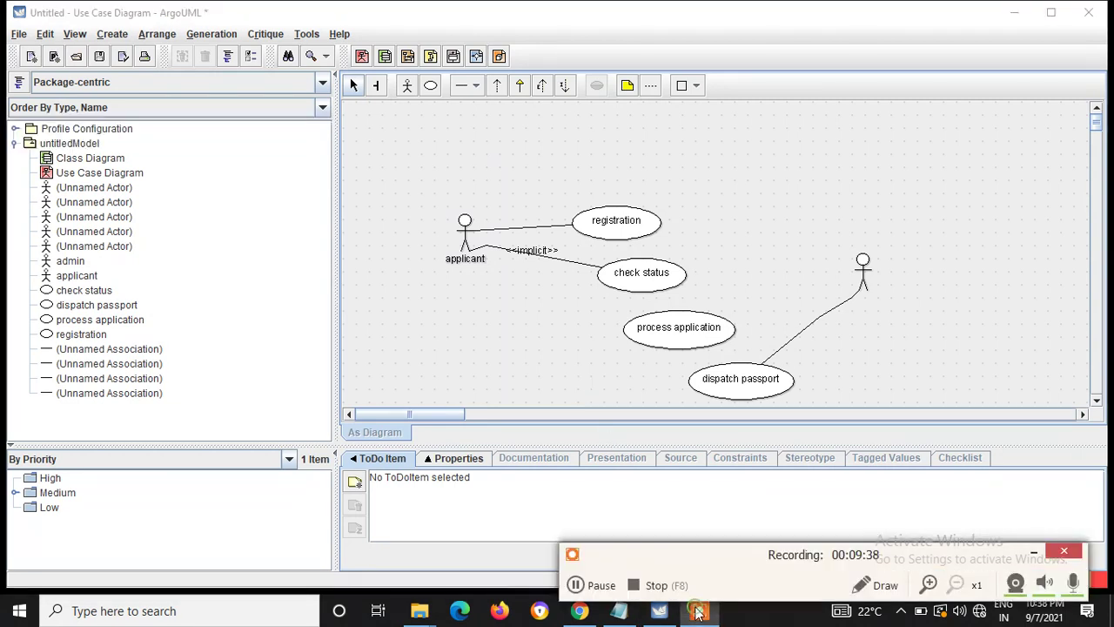